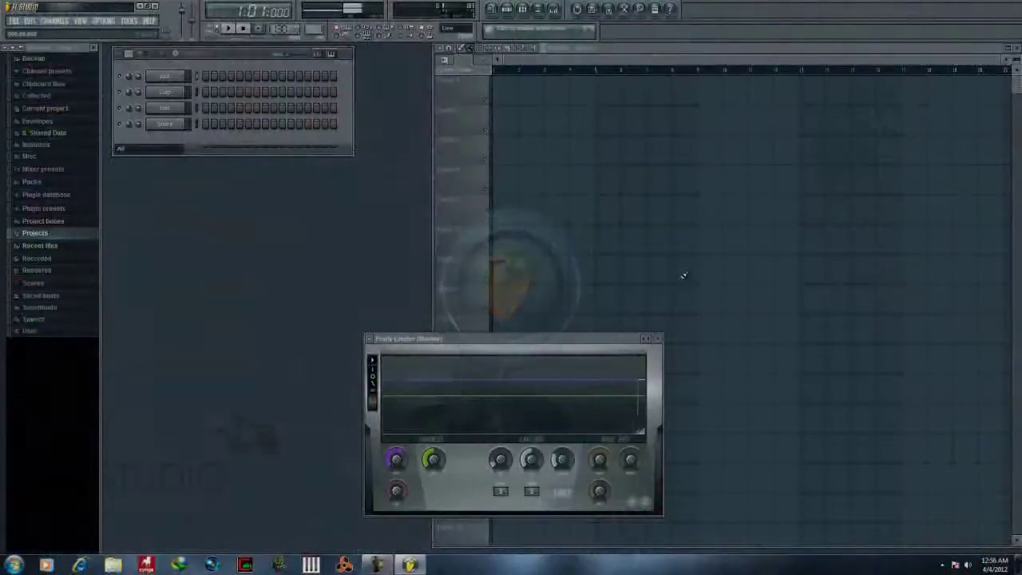
Open the April Song 3 project from the Projects folder in the browser
left_click(18, 233)
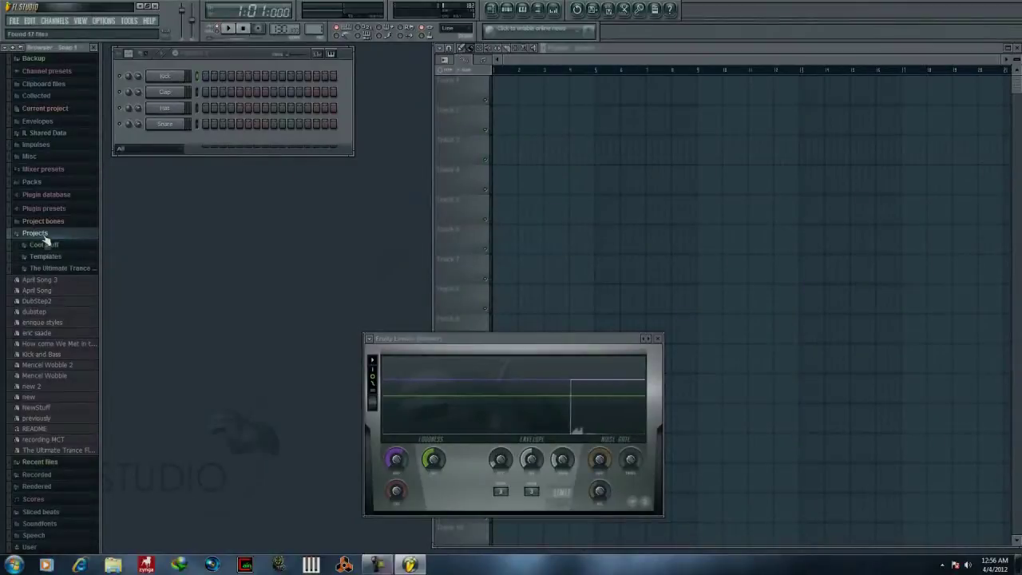
left_click(50, 281)
left_click(16, 564)
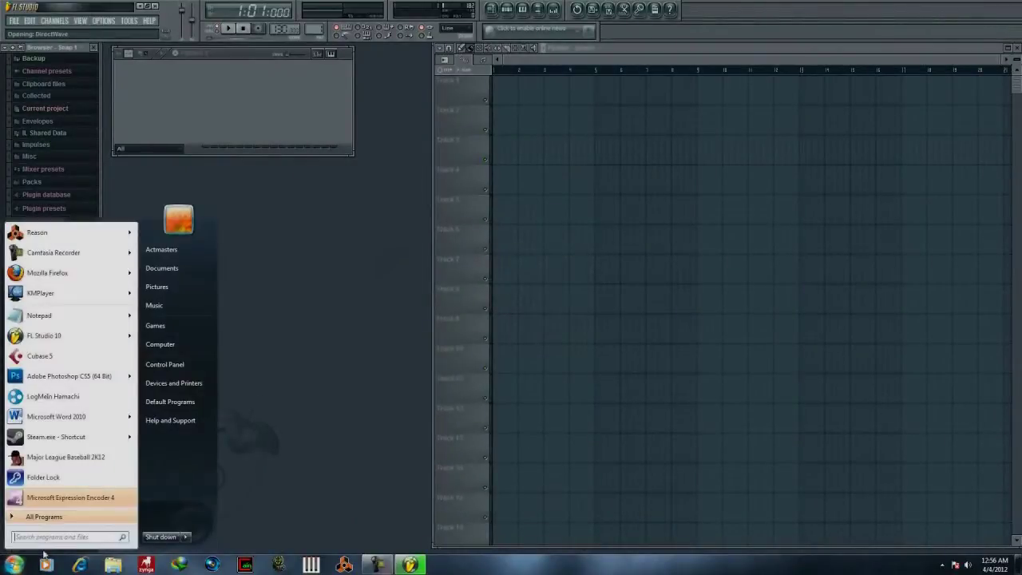
left_click(280, 410)
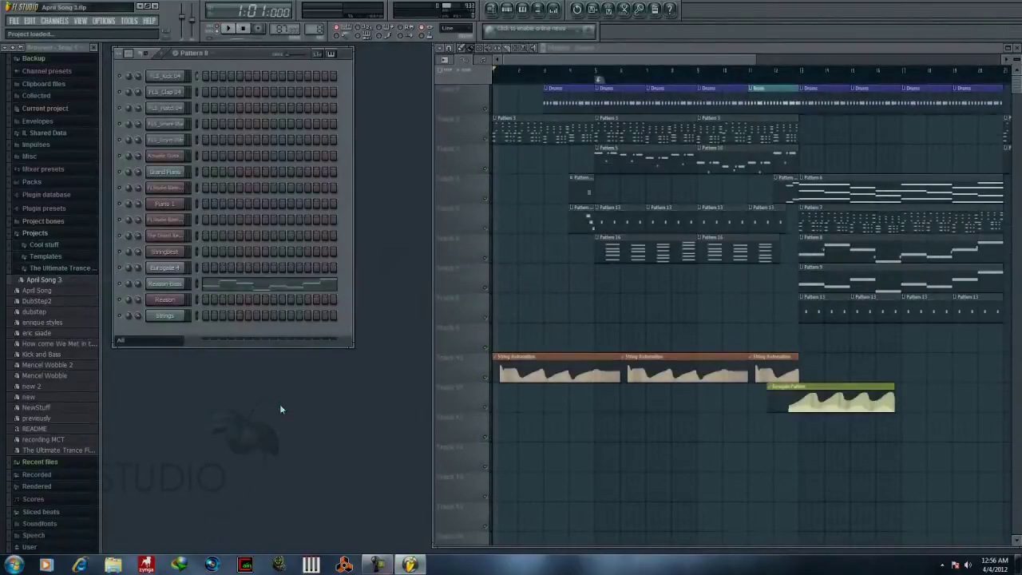
Inspect the channel settings of the Reason-Bass and The Grand ReWire channels
left_click(484, 80)
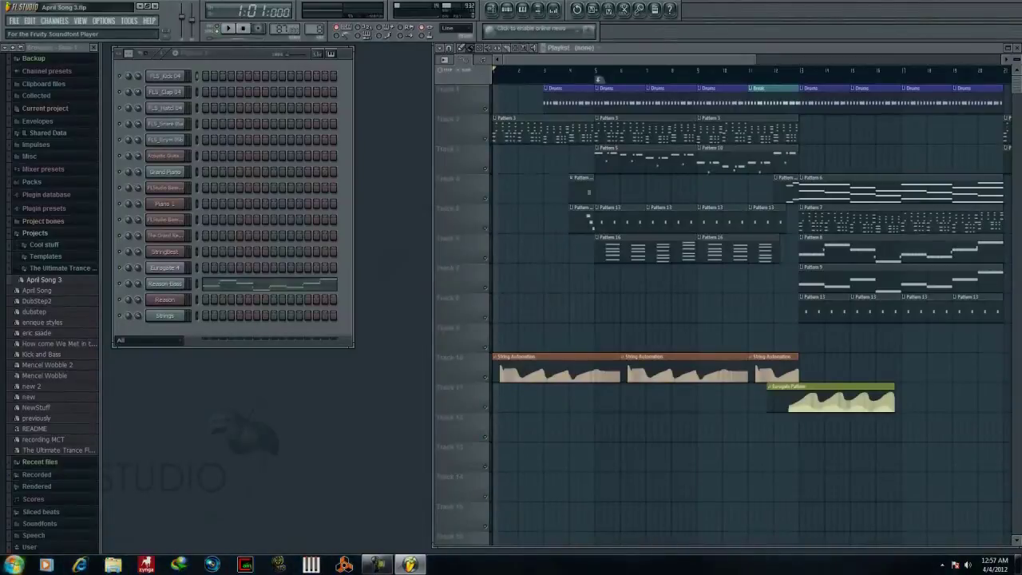
left_click(167, 287)
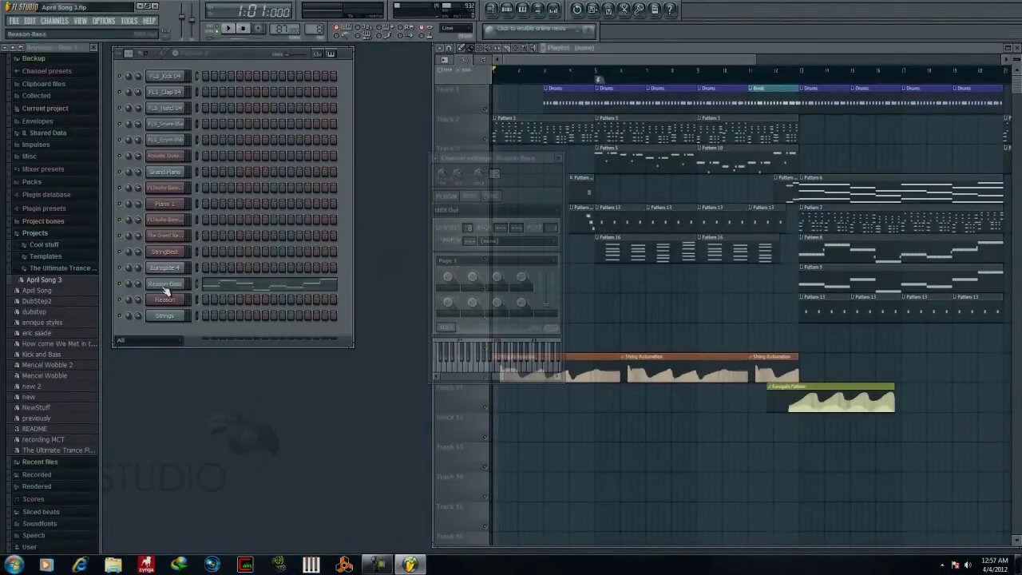
left_click(168, 288)
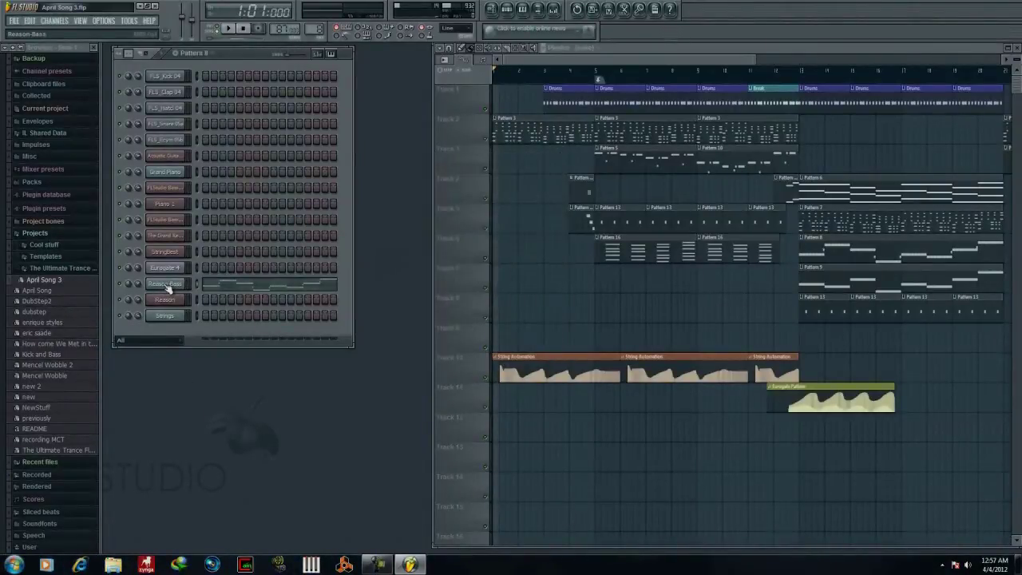
left_click(170, 240)
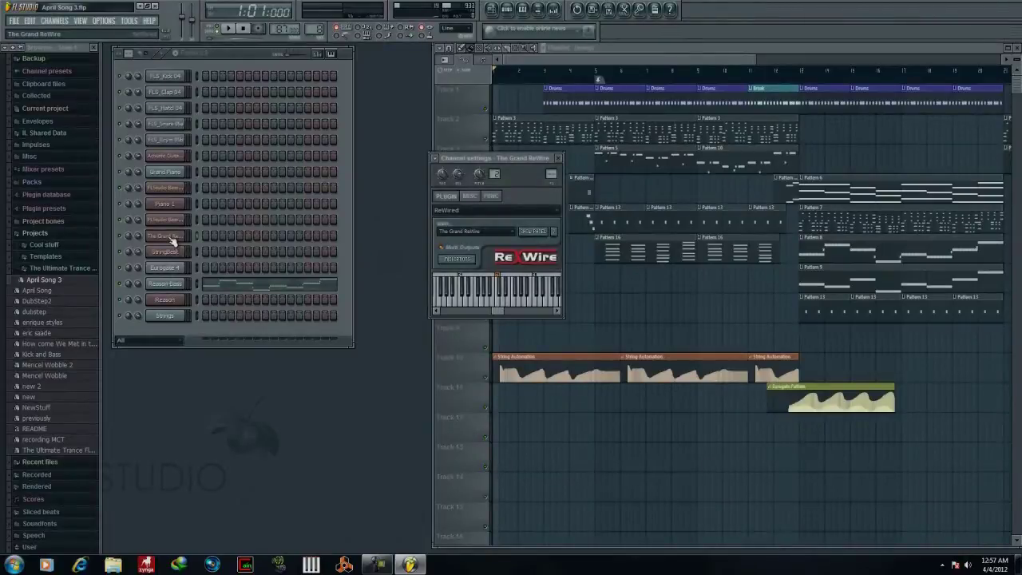
left_click(171, 224)
left_click(170, 238)
Examine the list of addable channel types for ReWired, and look through The Grand ReWire channel's plugin options
left_click(54, 22)
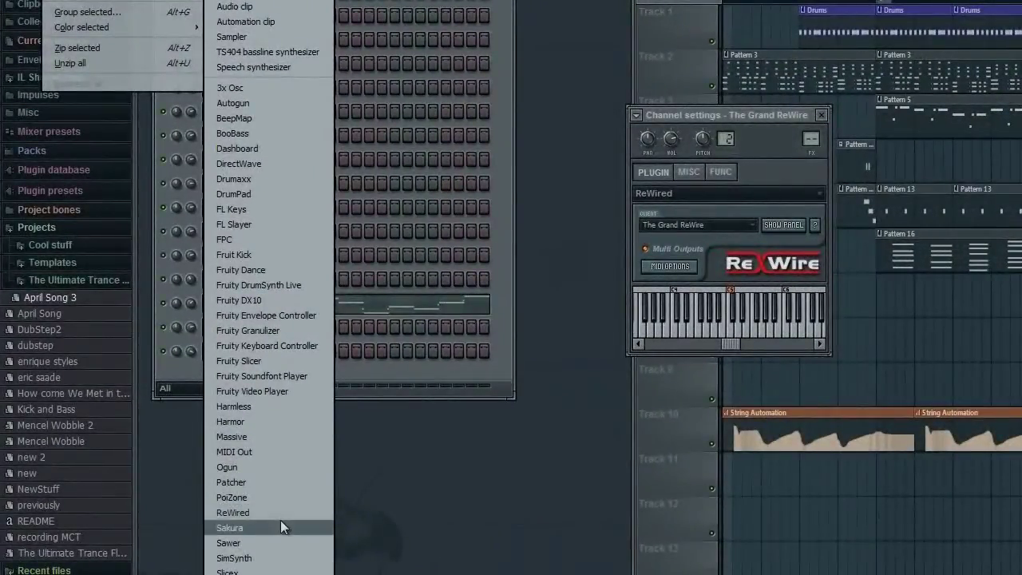
left_click(272, 516)
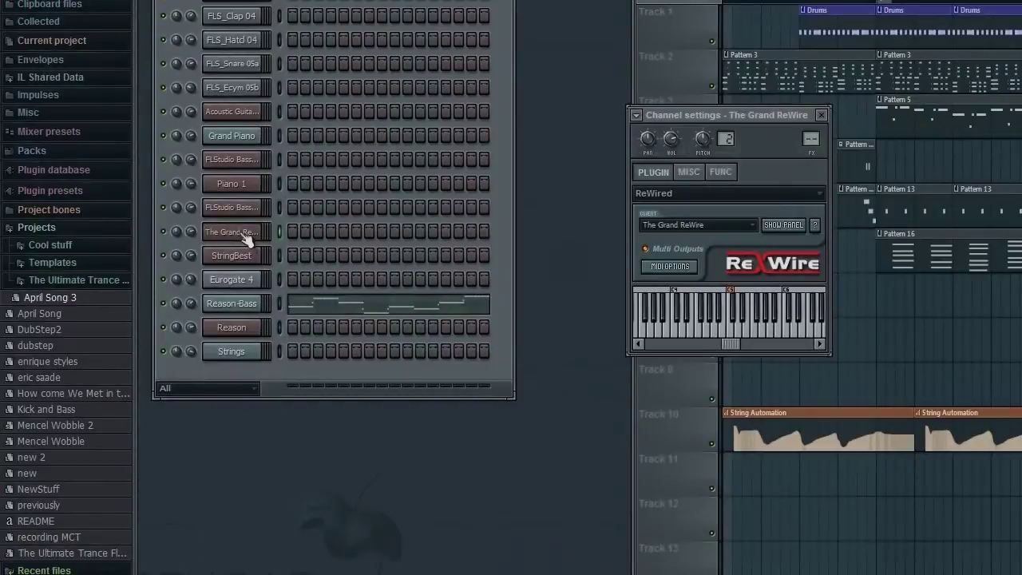
left_click_drag(731, 116, 601, 131)
left_click(684, 209)
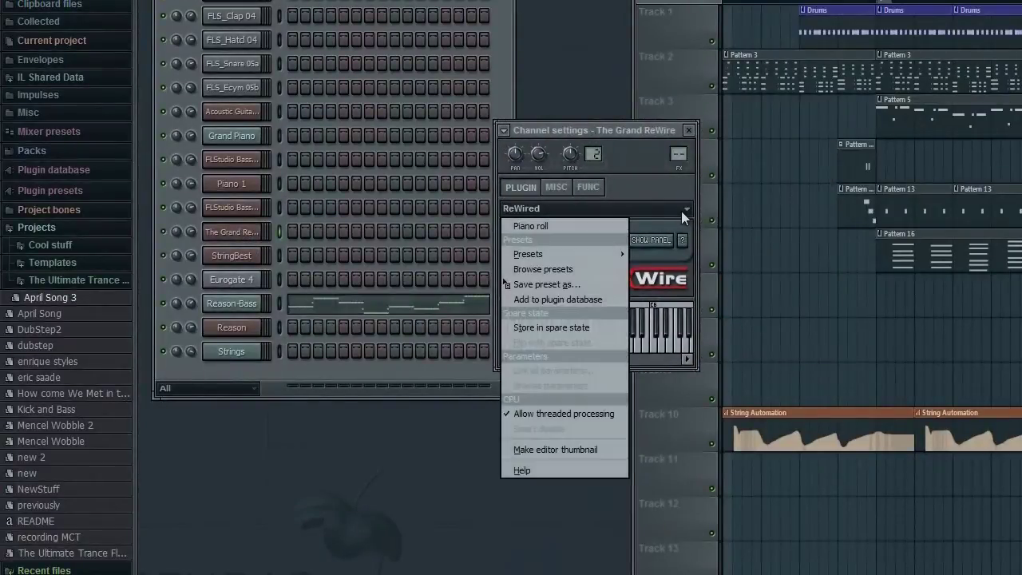
left_click(680, 210)
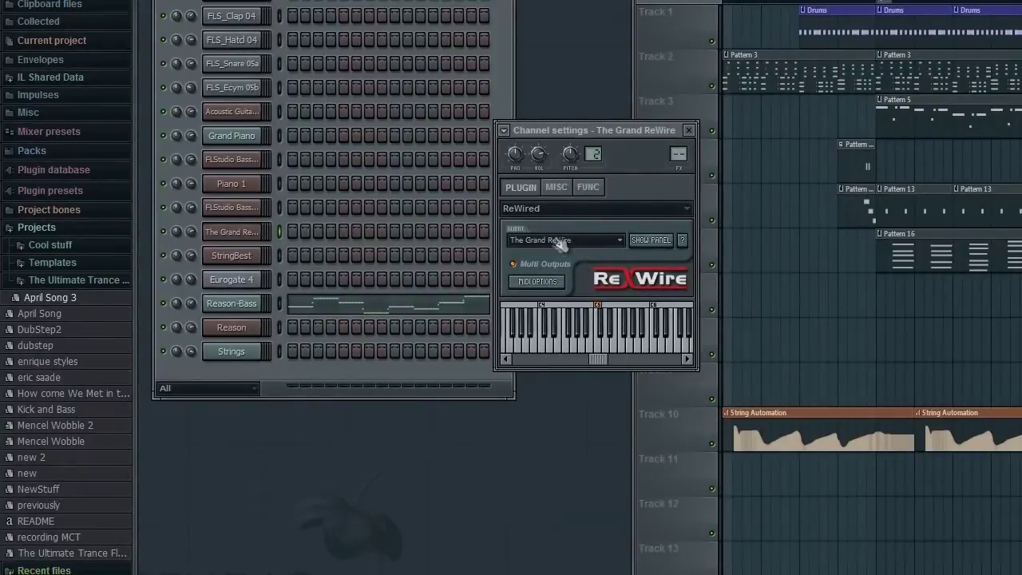
left_click(562, 242)
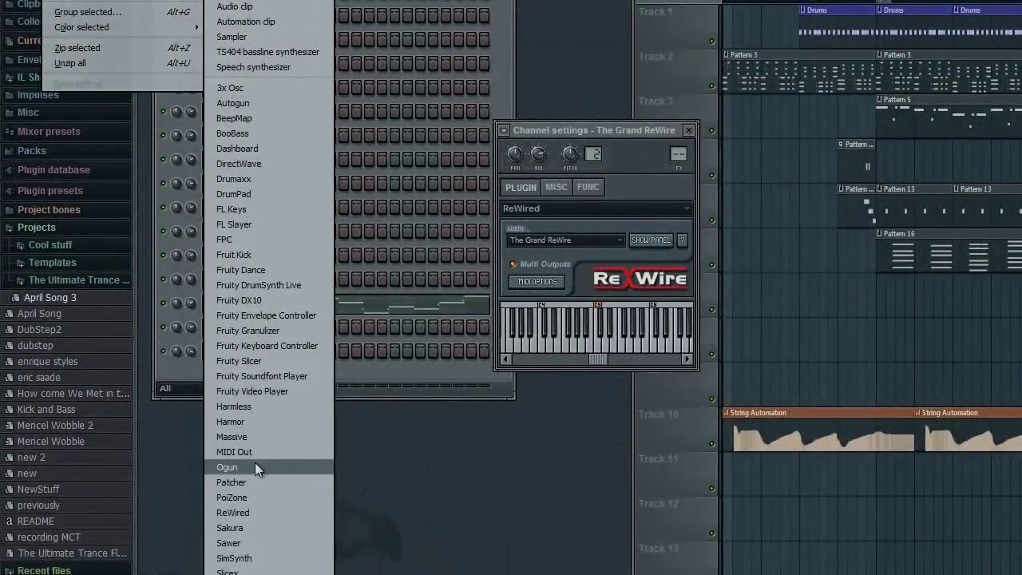
left_click(450, 461)
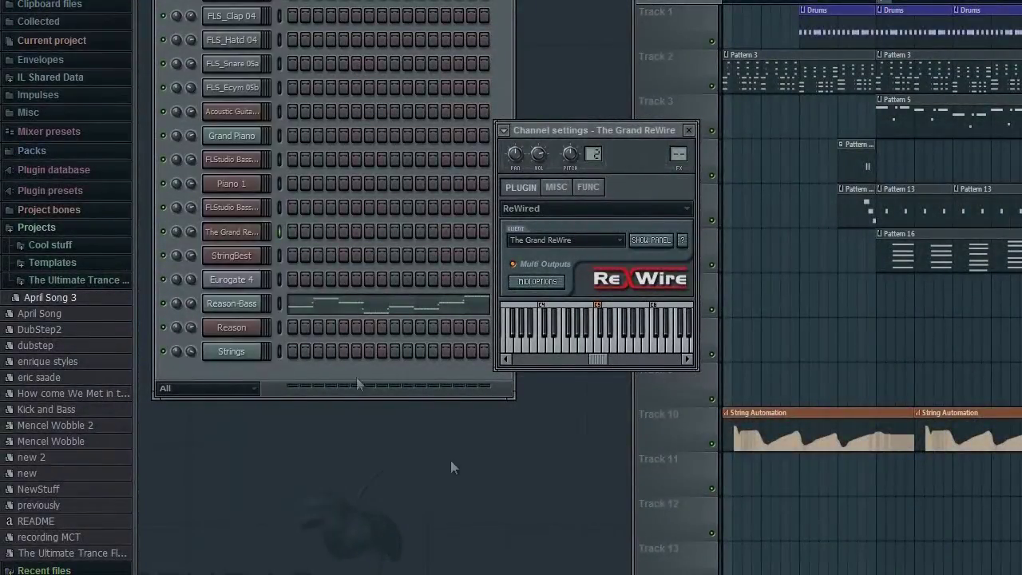
left_click_drag(595, 129, 661, 88)
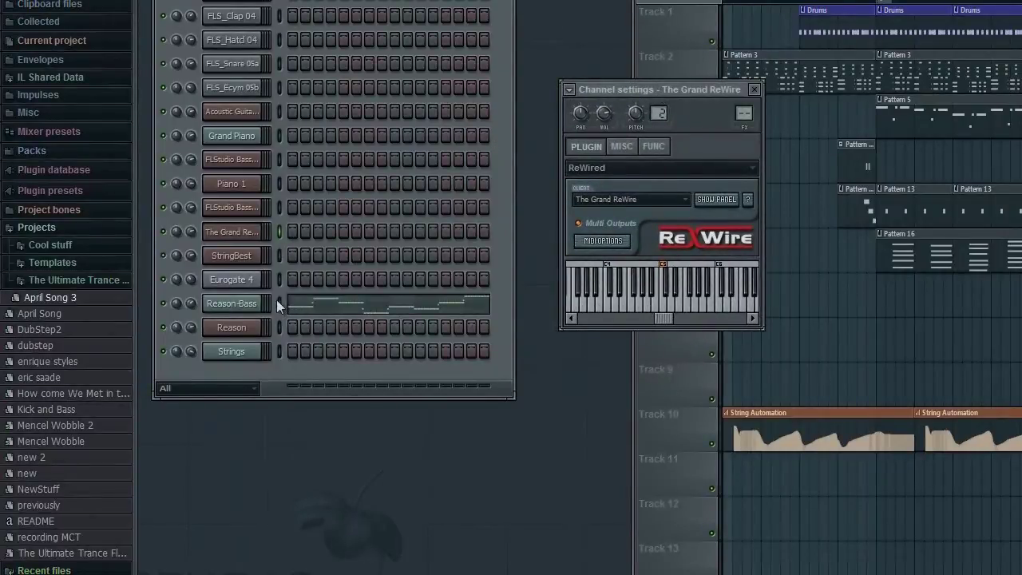
Compare the channel settings of the Grand Piano channel with those of The Grand ReWire channel
left_click(239, 237)
left_click(240, 235)
left_click(240, 137)
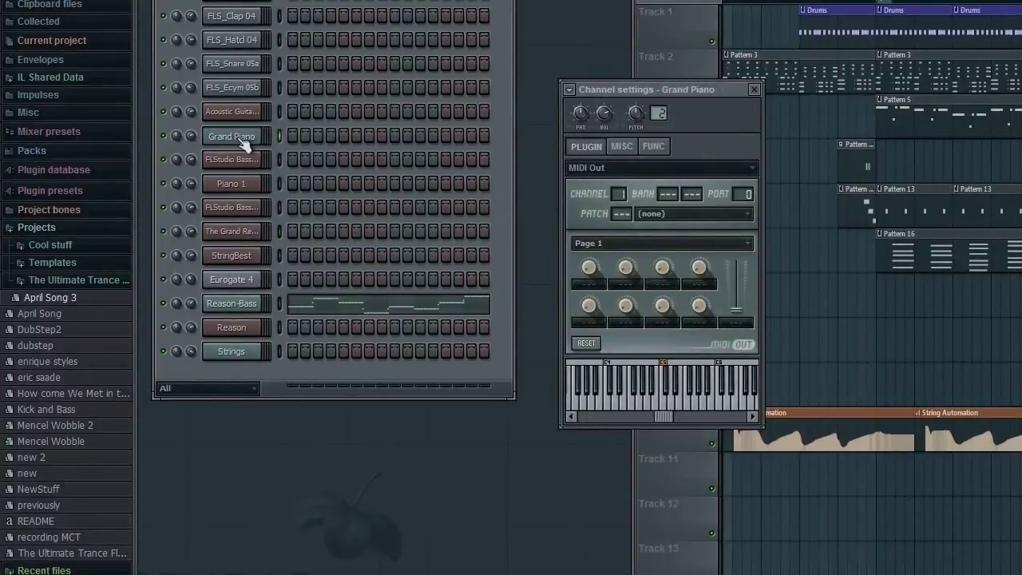
left_click(233, 231)
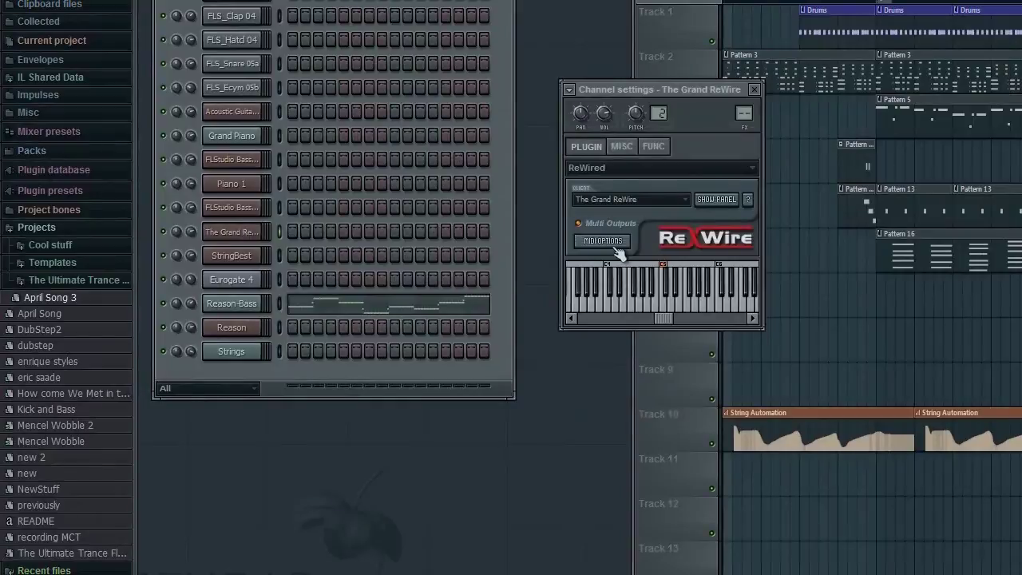
Examine the MIDI settings of The Grand ReWire channel and its input port mapping, and close the settings
left_click(615, 243)
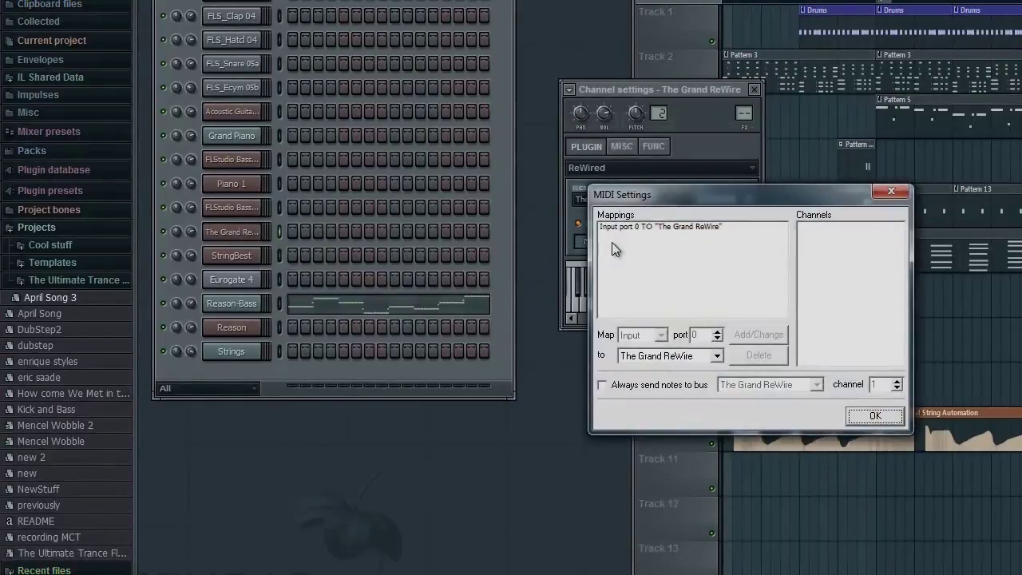
left_click_drag(727, 196, 704, 206)
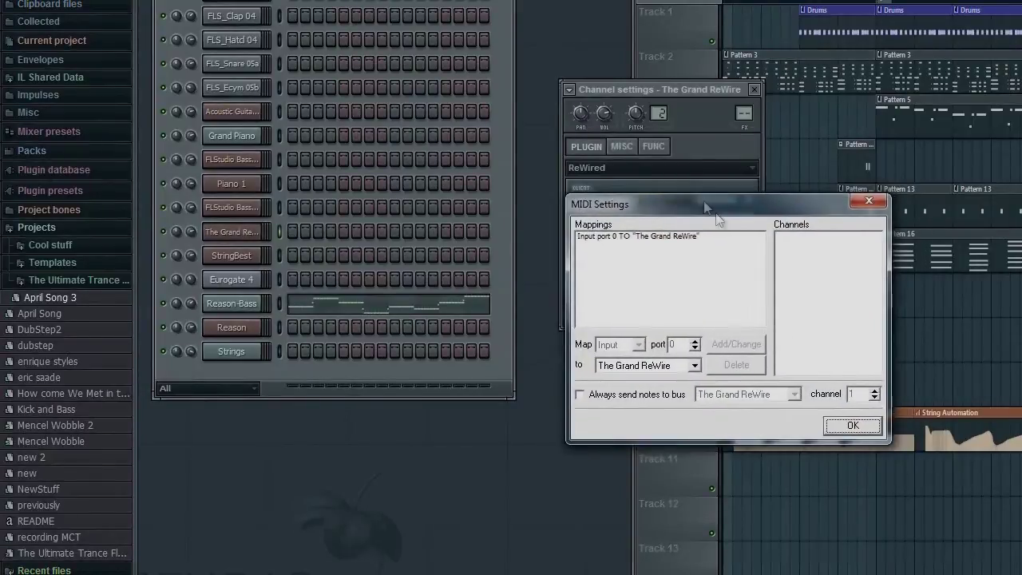
left_click(675, 238)
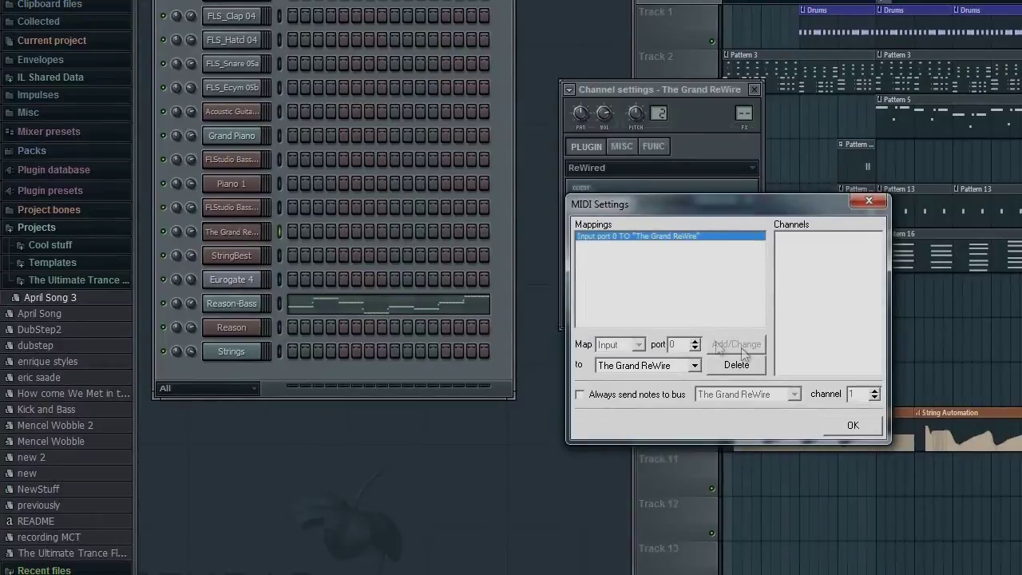
left_click(868, 201)
left_click(755, 90)
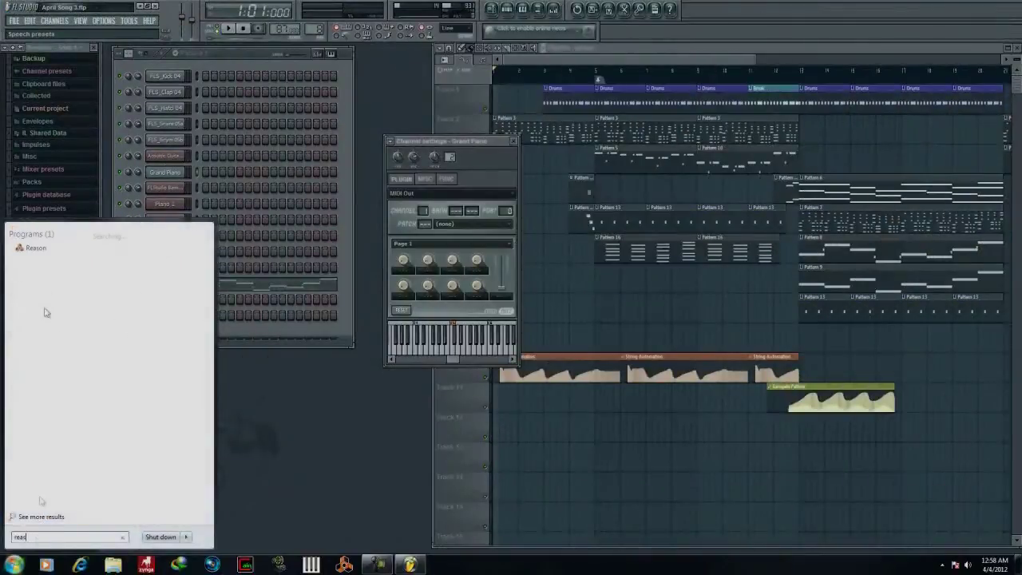
Launch Reason and move its window over the FL Studio playlist, clear of the channel list
key("Escape")
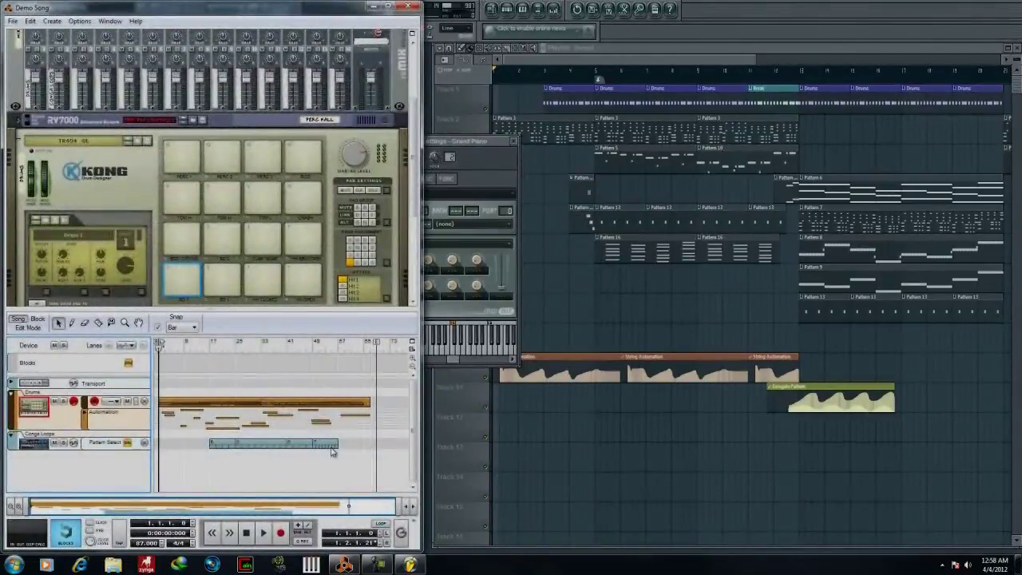
left_click_drag(273, 7, 774, 52)
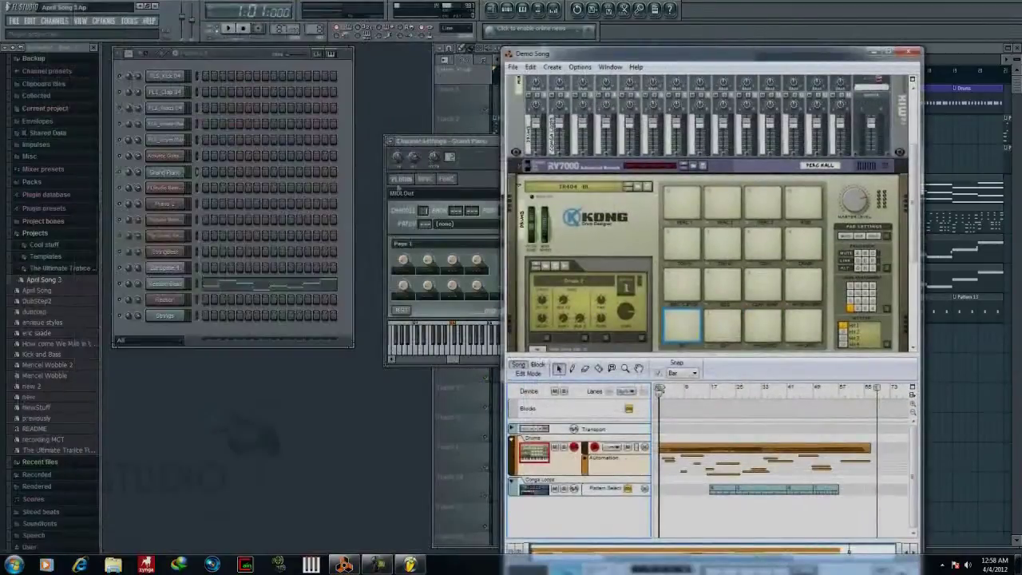
Search the computer's programs for "thegrand" and launch TheGrand2
left_click(14, 565)
type("piano")
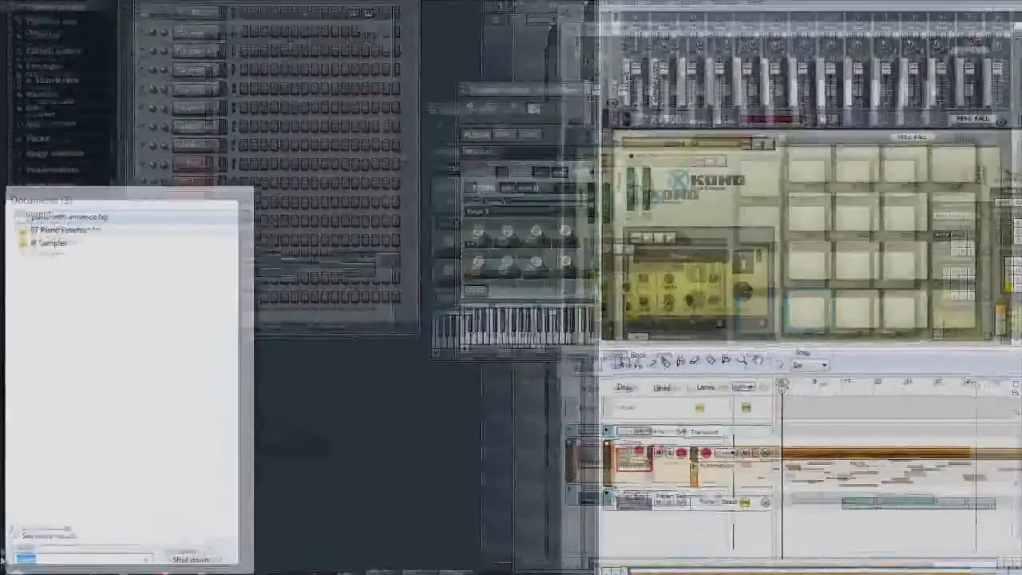
type("thegrand")
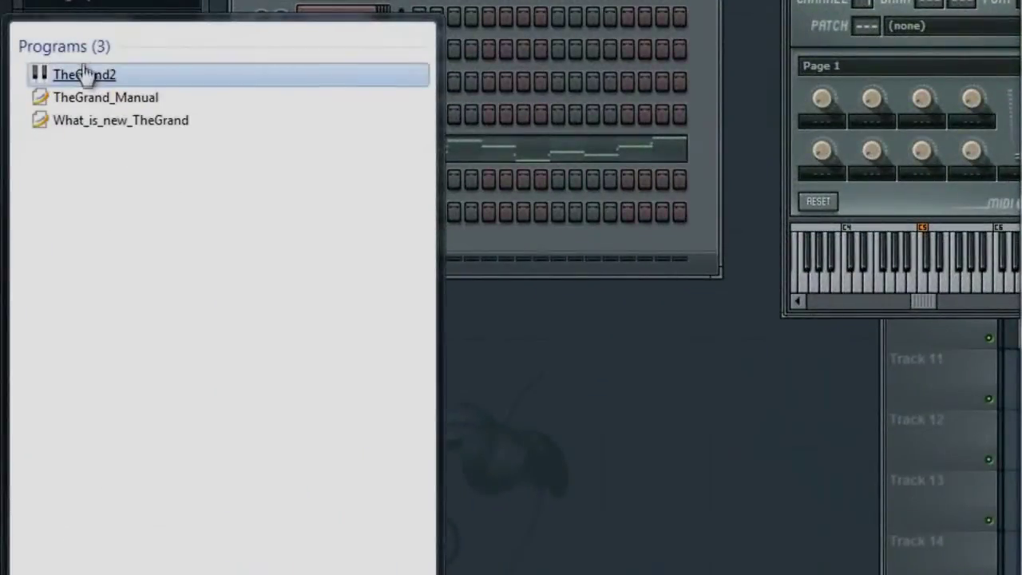
left_click(82, 73)
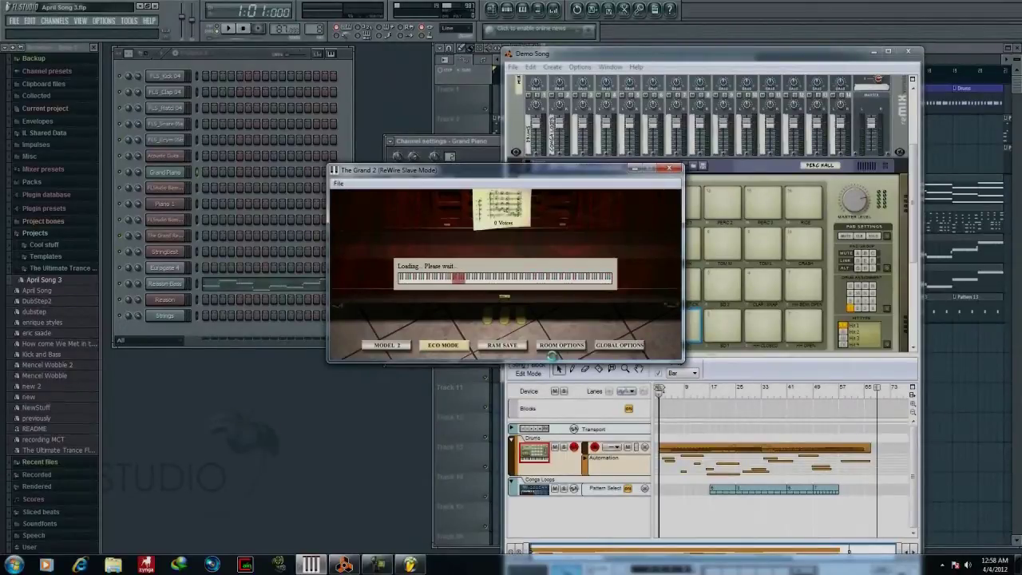
View The Grand 2's room options and try a note on its piano keyboard
left_click(560, 346)
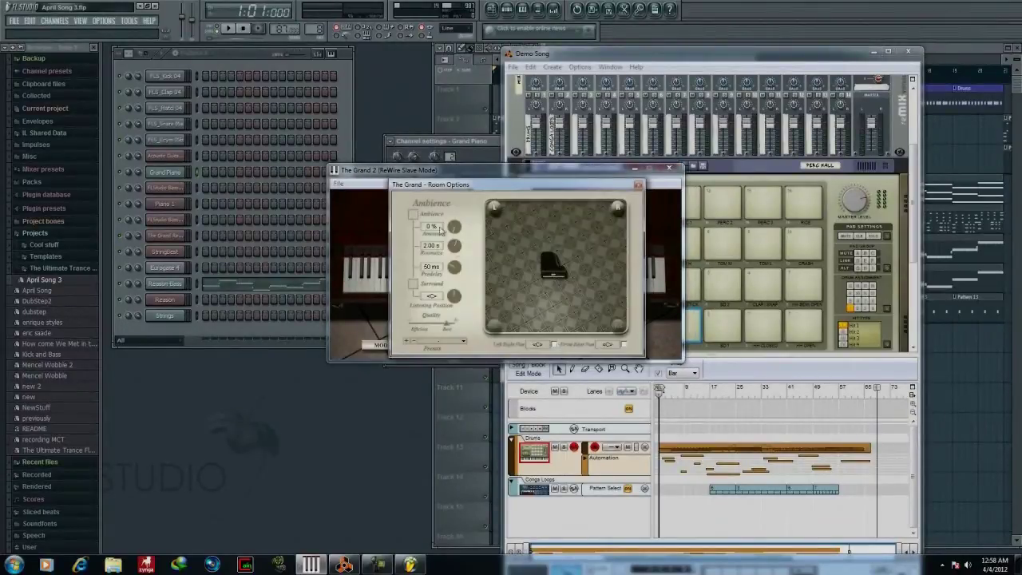
left_click(414, 286)
left_click(638, 187)
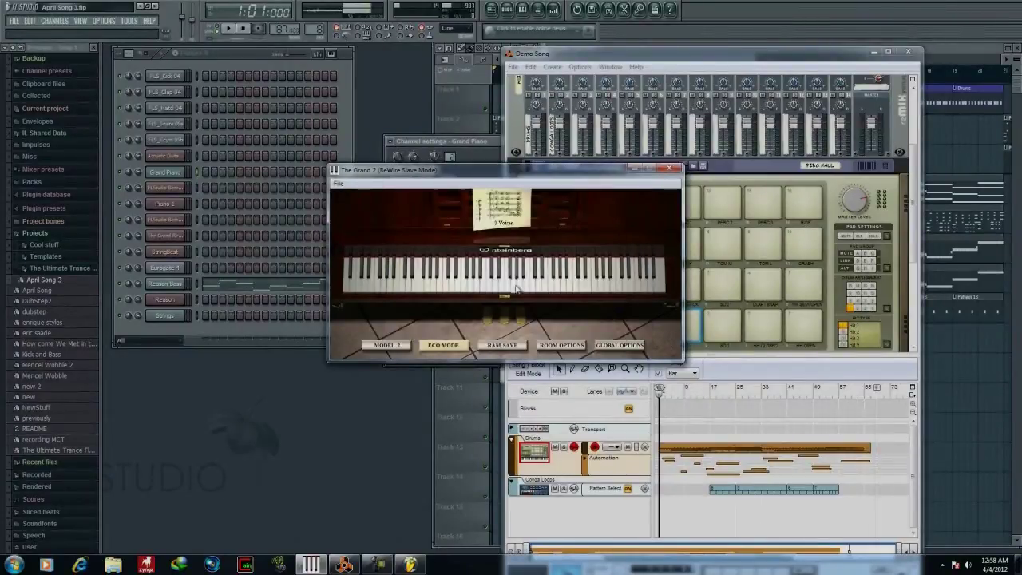
left_click(404, 286)
left_click_drag(482, 174, 532, 265)
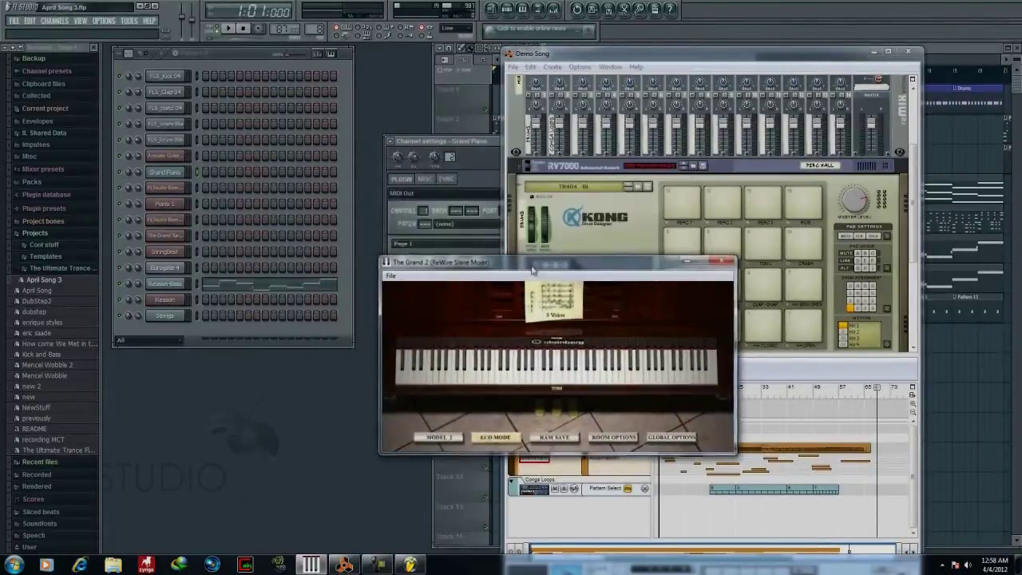
Audition several drum pads on the Kong drum machine in Reason's Demo Song
left_click(672, 205)
left_click(685, 248)
left_click(723, 245)
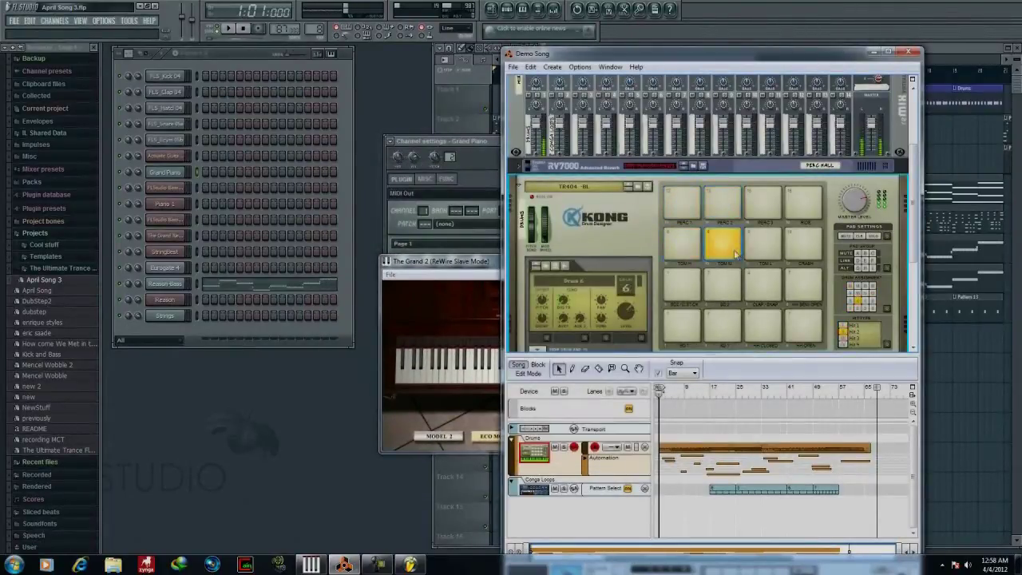
left_click(685, 284)
left_click(721, 285)
left_click(965, 565)
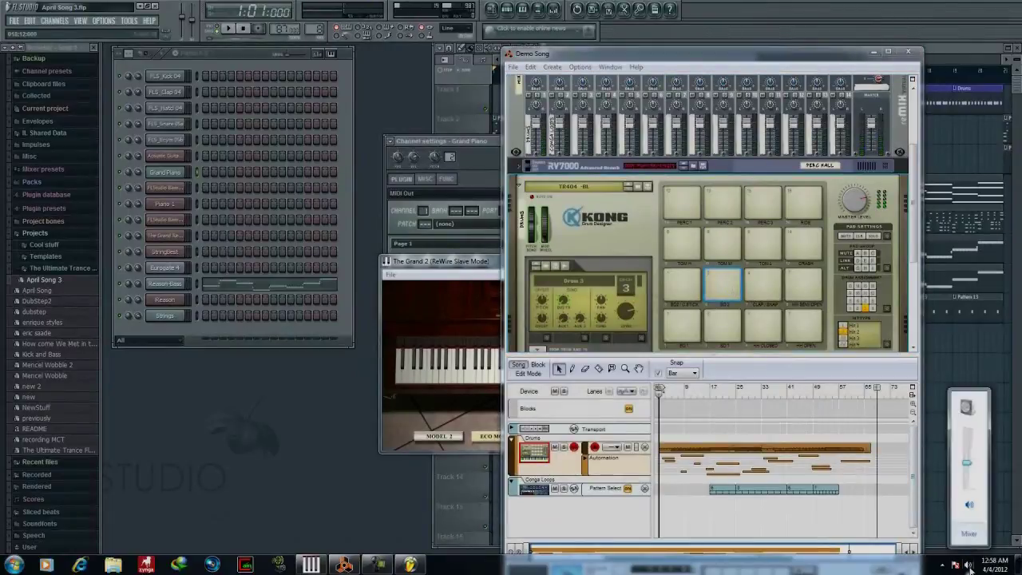
left_click(728, 292)
left_click(722, 326)
left_click(683, 327)
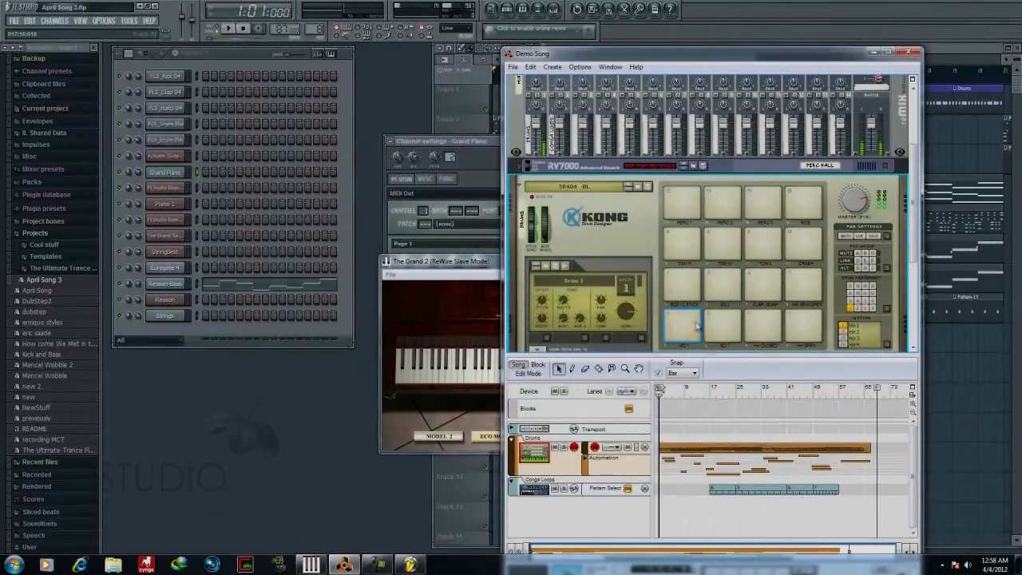
left_click(757, 323)
left_click(669, 281)
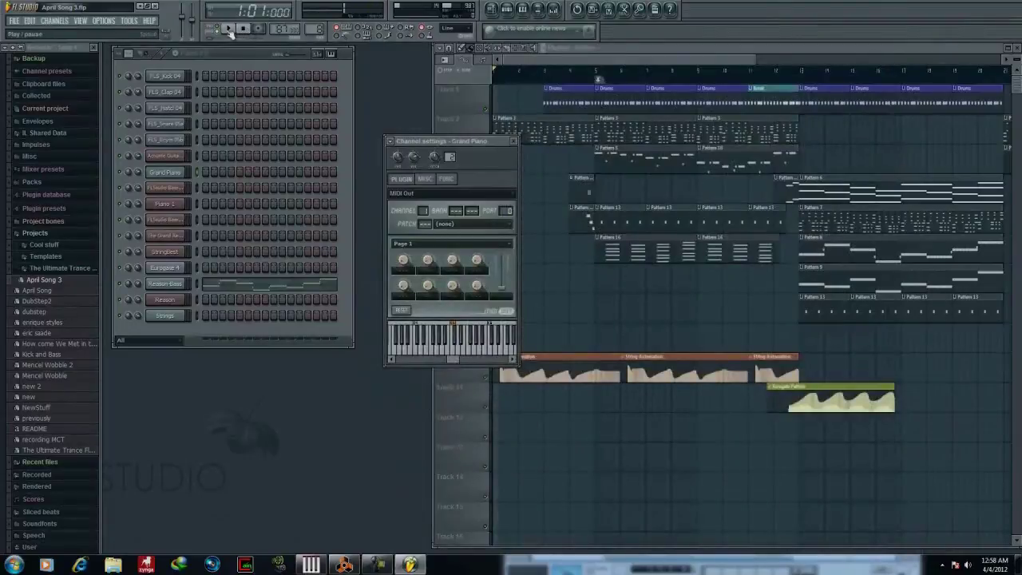
Start and stop playback of the song in FL Studio, and bring the Reason window back to the front
left_click(229, 30)
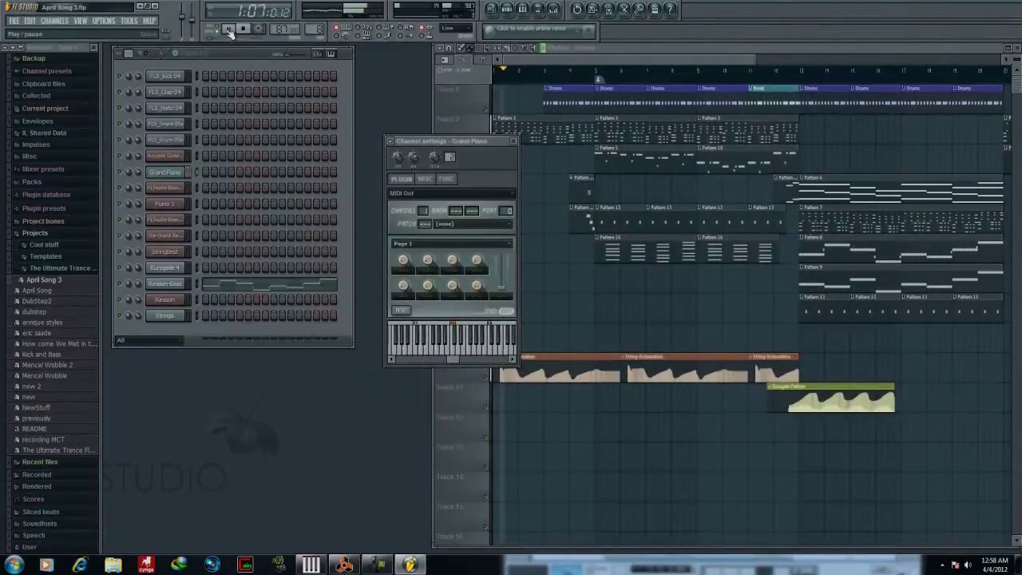
left_click(246, 30)
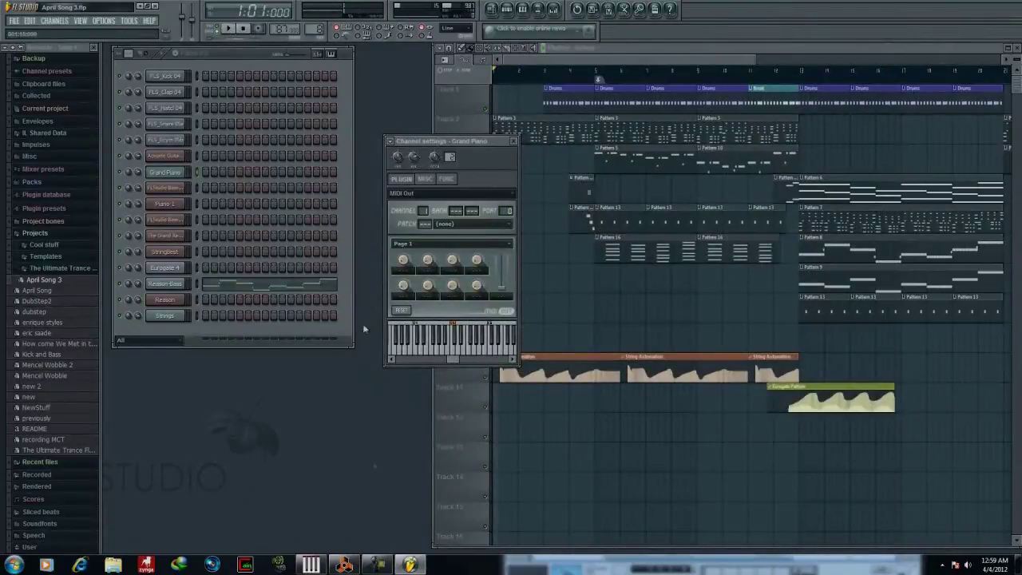
left_click(343, 564)
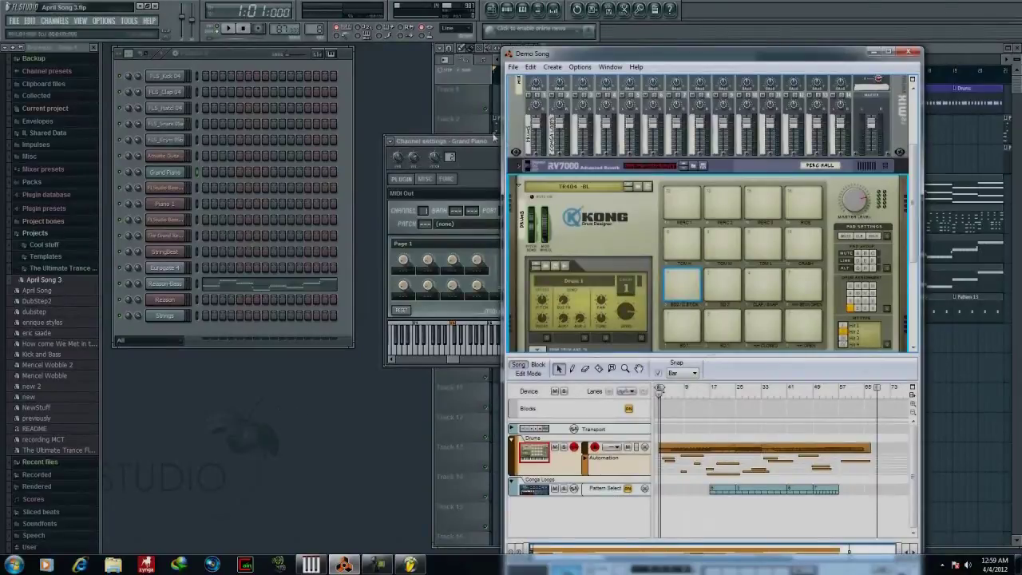
Move the Grand Piano channel settings window clear of the playlist, and open new april.rns in Reason
left_click_drag(484, 141, 351, 296)
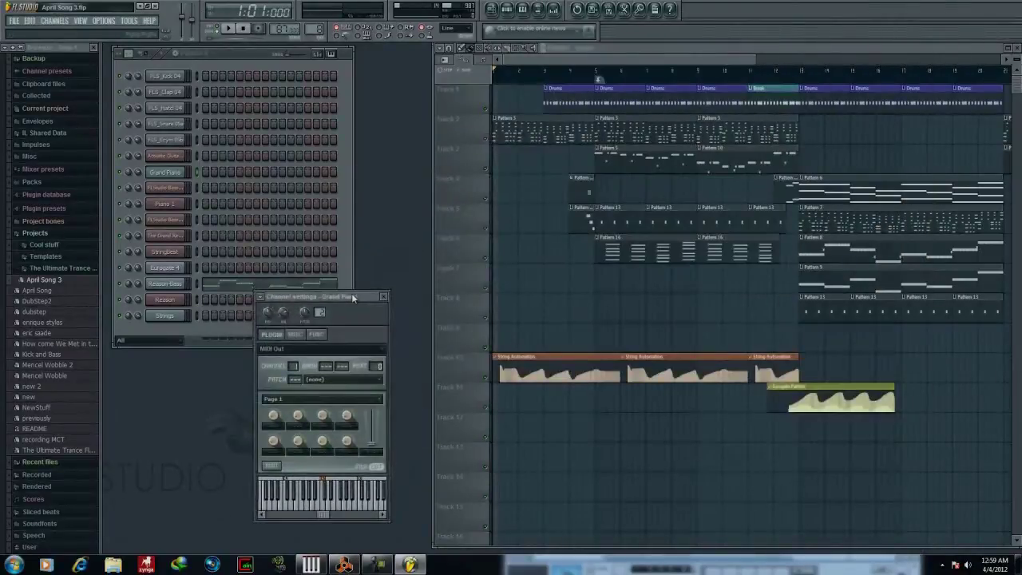
left_click(506, 132)
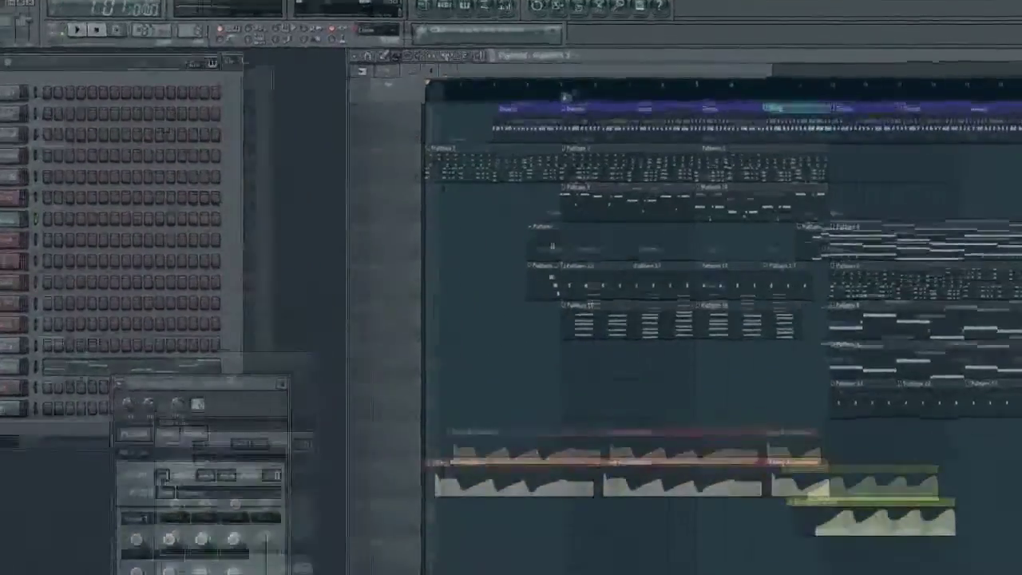
left_click(409, 565)
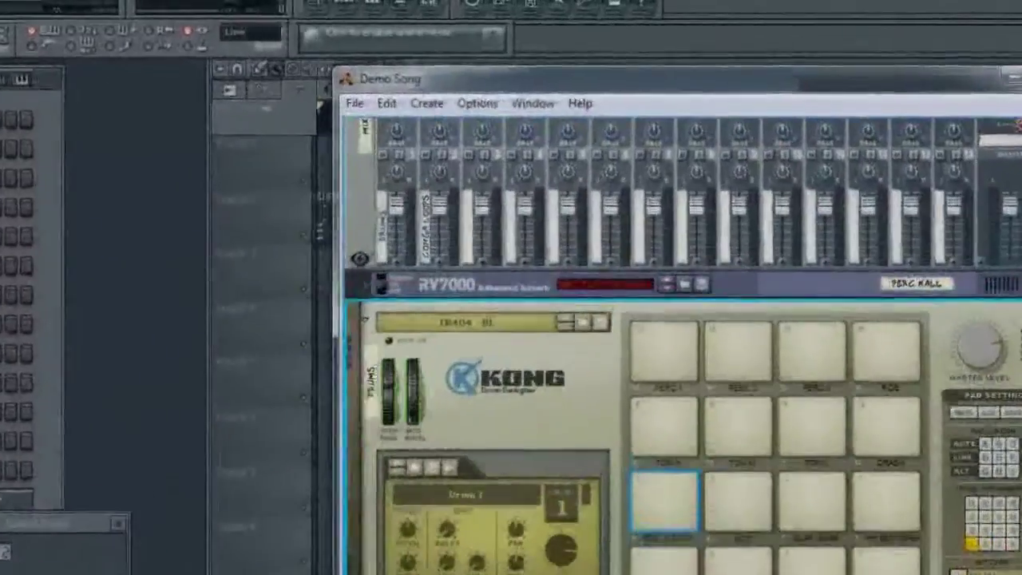
left_click(350, 105)
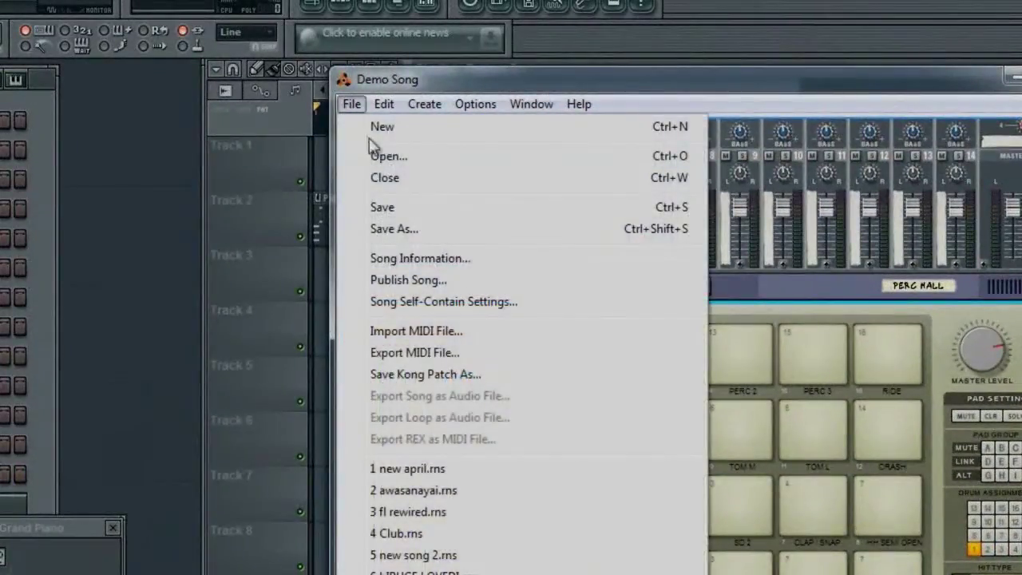
left_click(443, 471)
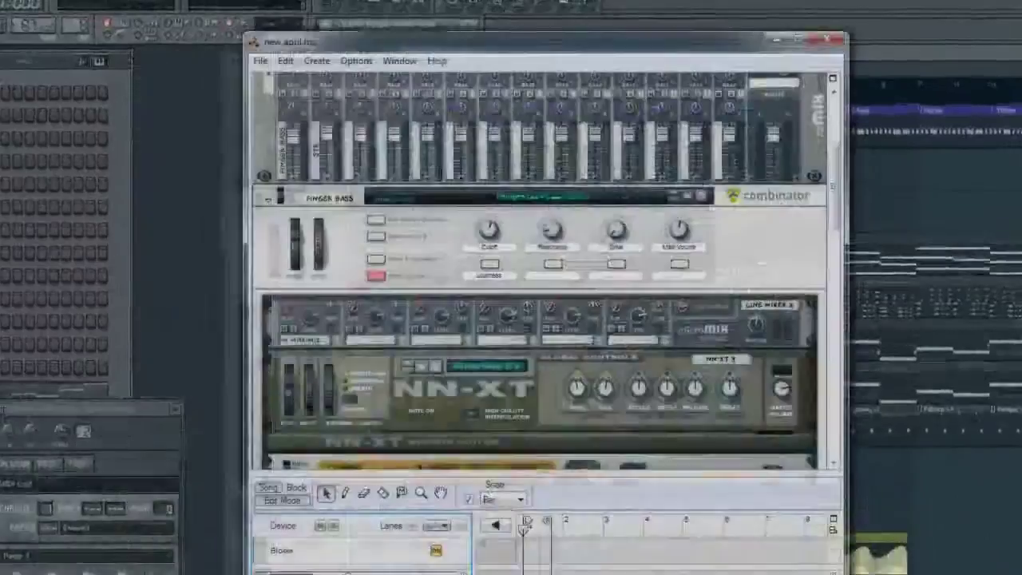
Look through the devices in Reason's new april.rns rack, from the hardware interface and mixer to the Finger Bass and string section
scroll(577, 323, "down", 3)
scroll(577, 322, "down", 5)
scroll(577, 323, "up", 5)
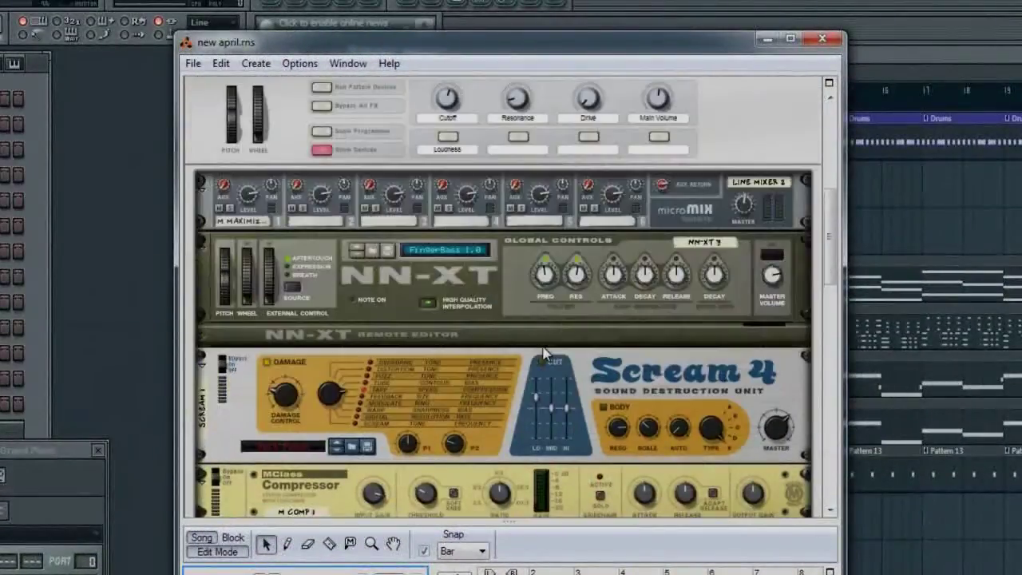
scroll(543, 354, "up", 5)
scroll(495, 435, "down", 4)
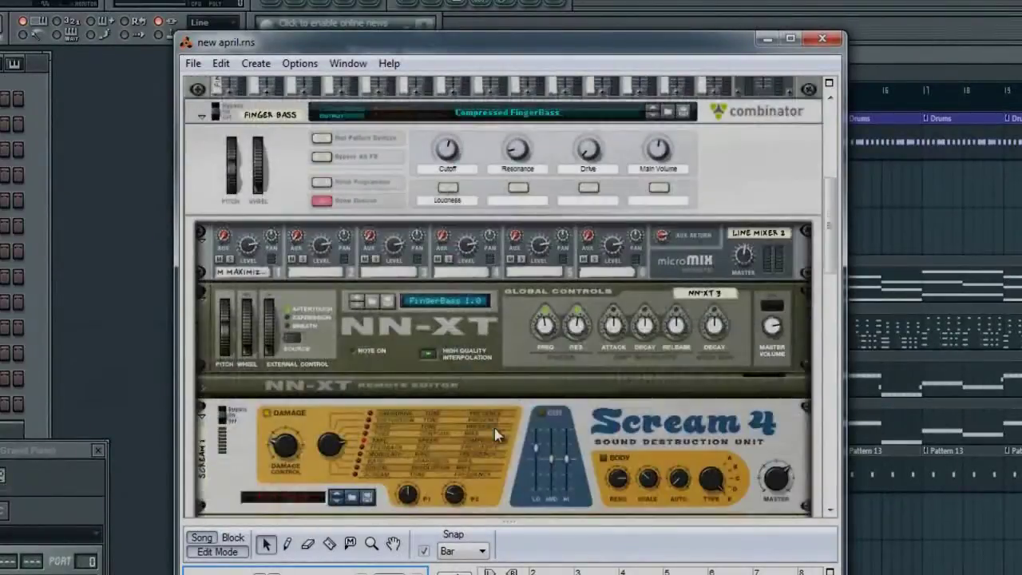
scroll(495, 436, "down", 10)
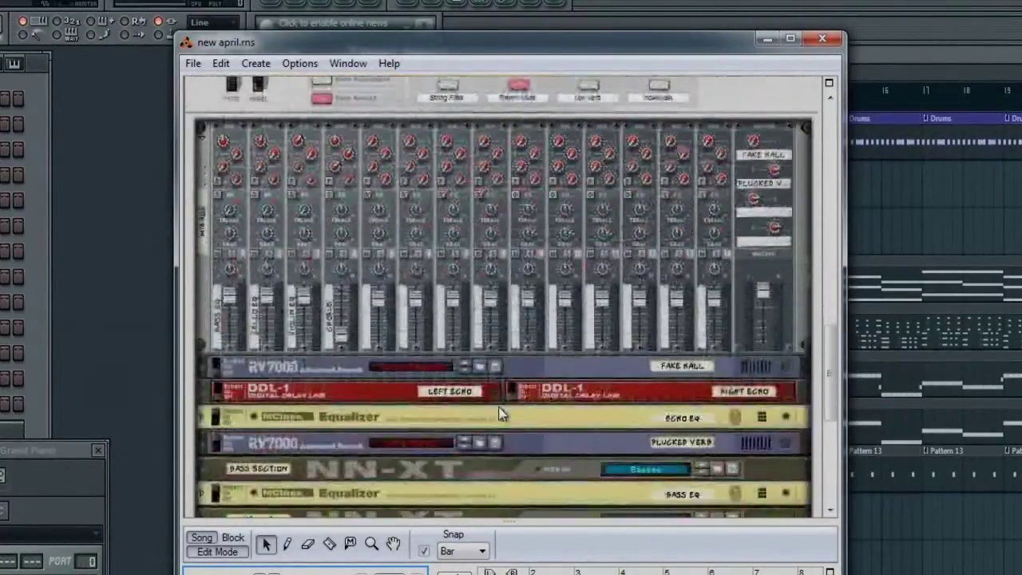
scroll(500, 413, "down", 4)
scroll(501, 415, "up", 10)
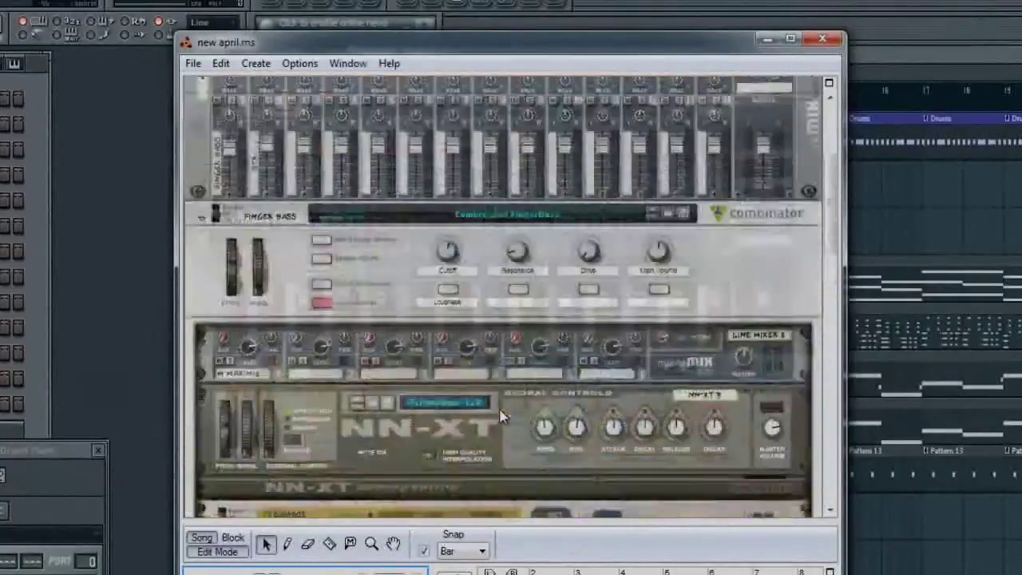
scroll(502, 415, "up", 4)
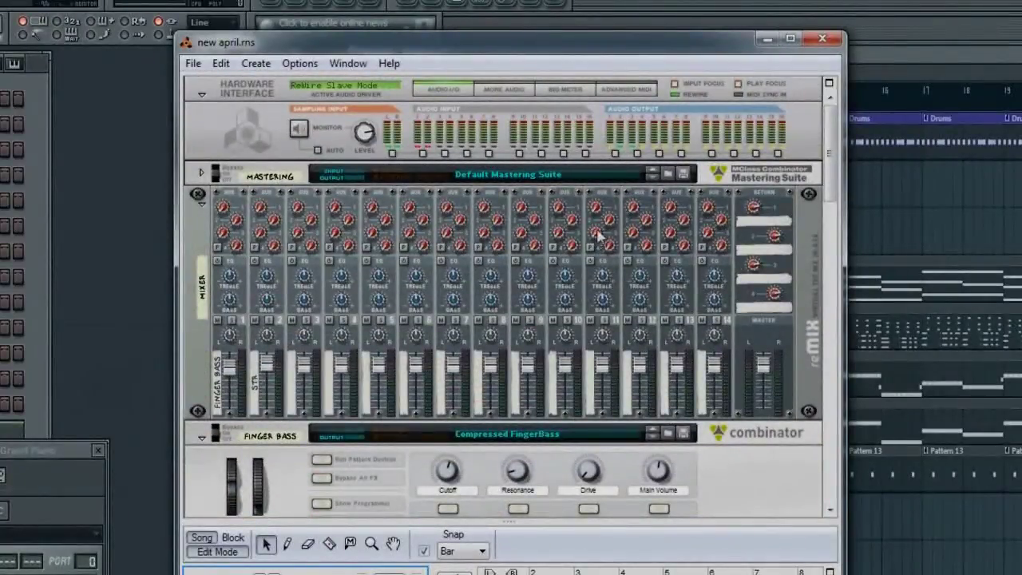
key("Tab")
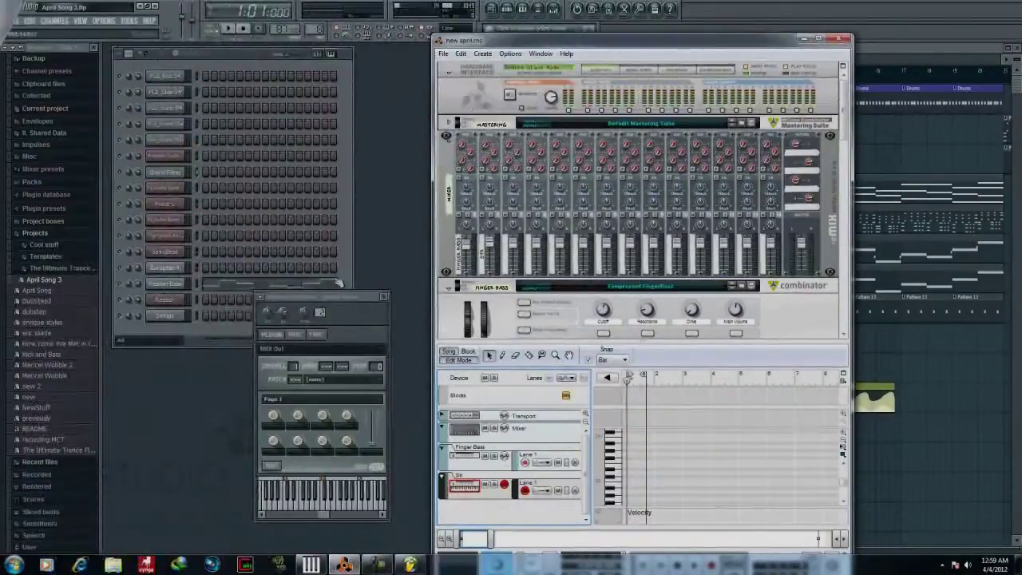
Start playback of the song in FL Studio and raise the computer's speaker volume
left_click(228, 29)
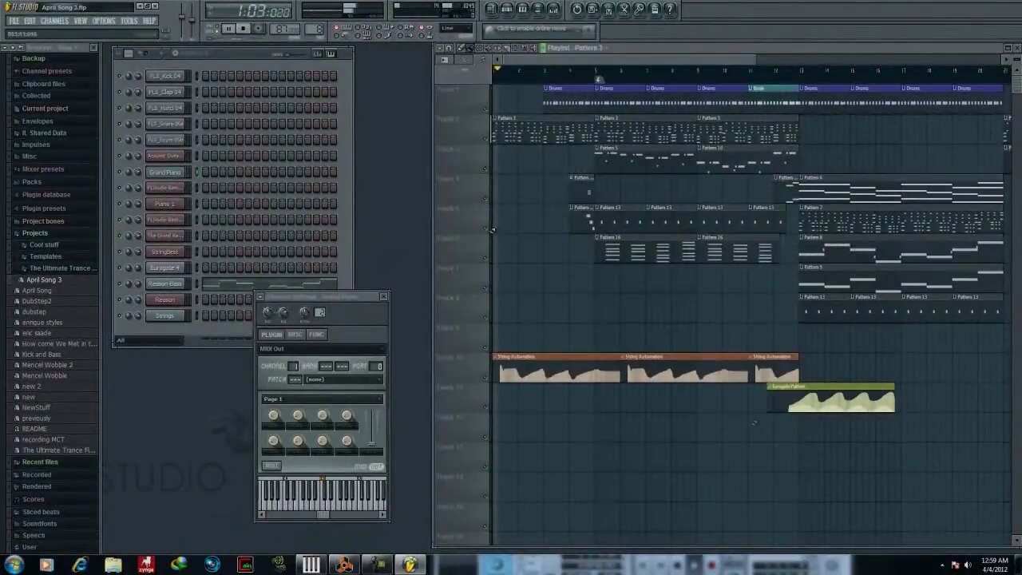
left_click(968, 566)
scroll(968, 565, "up", 3)
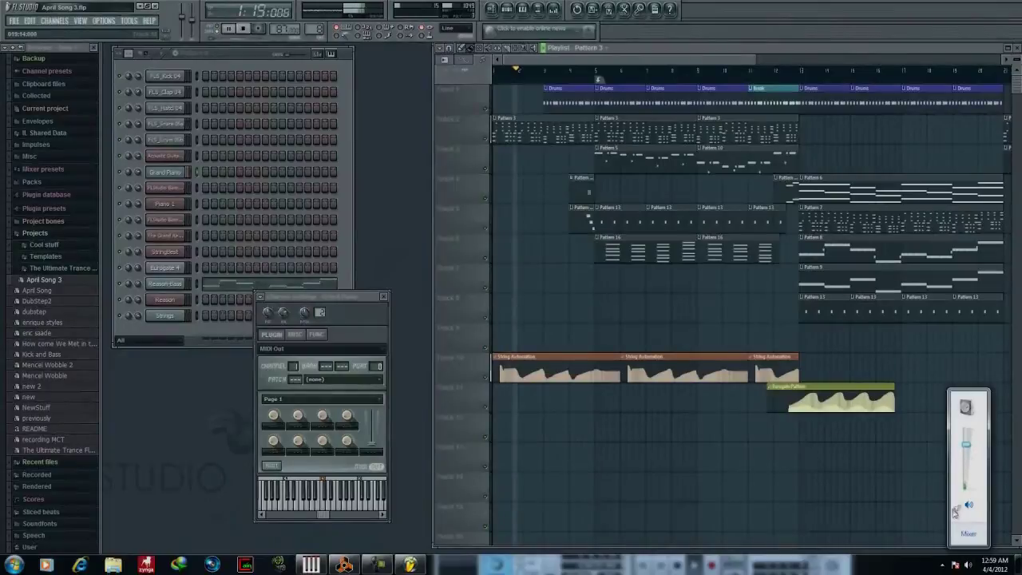
left_click(345, 298)
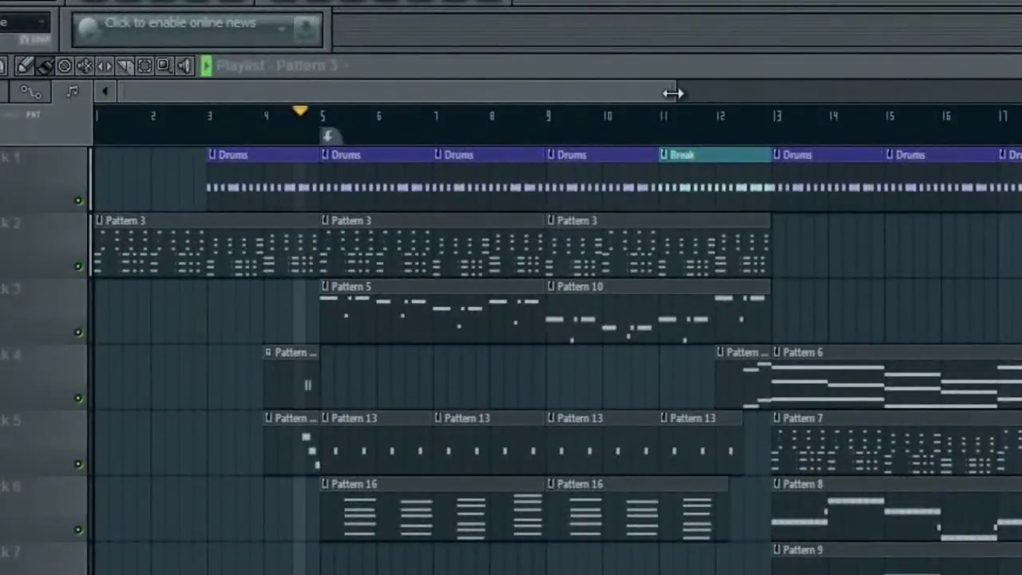
Follow the song's playback across the playlist past bar 21, and return the view to the beginning
left_click_drag(673, 93, 765, 80)
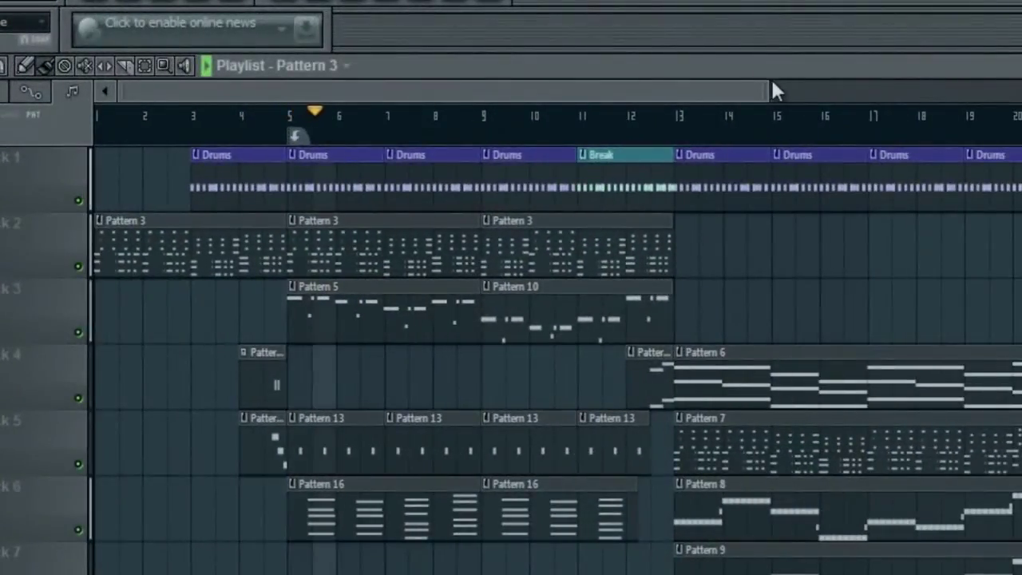
left_click_drag(776, 92, 845, 93)
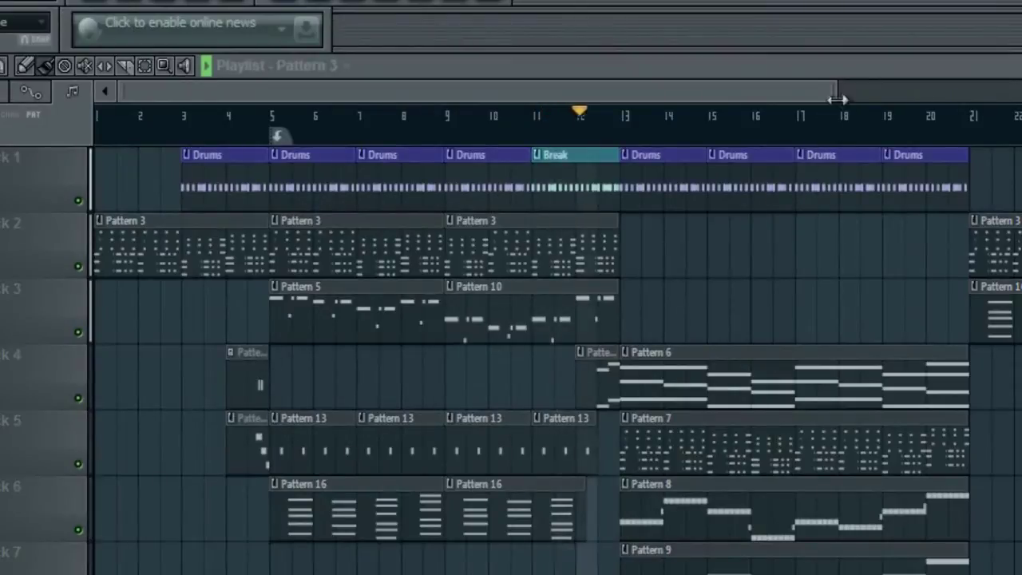
left_click_drag(838, 96, 667, 100)
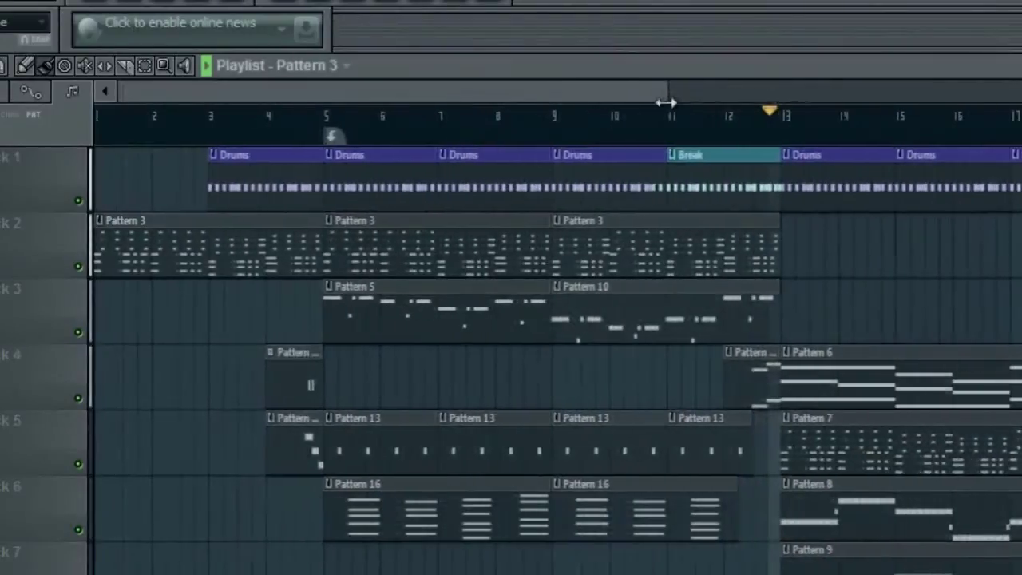
left_click_drag(588, 95, 769, 112)
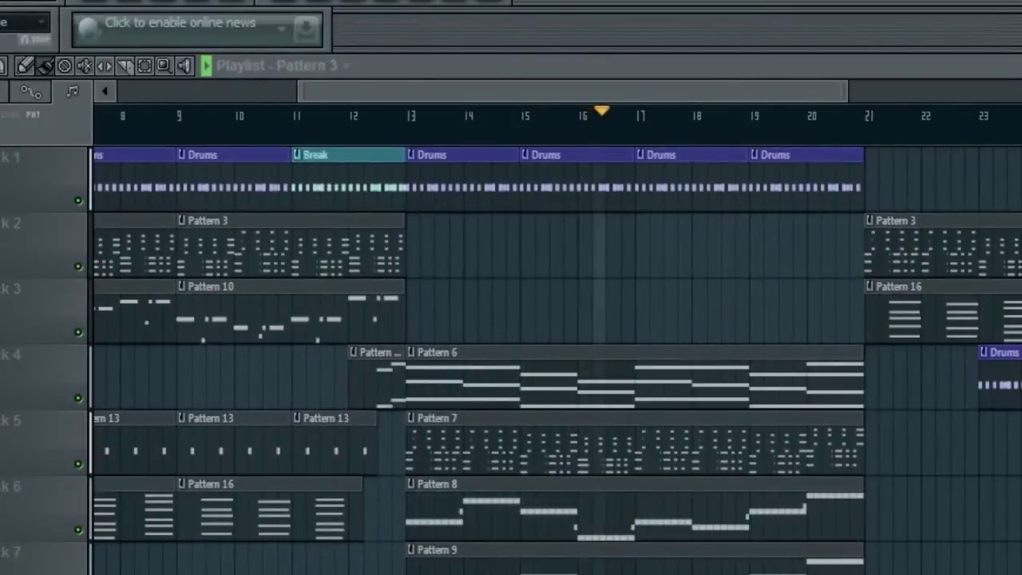
left_click_drag(536, 95, 714, 97)
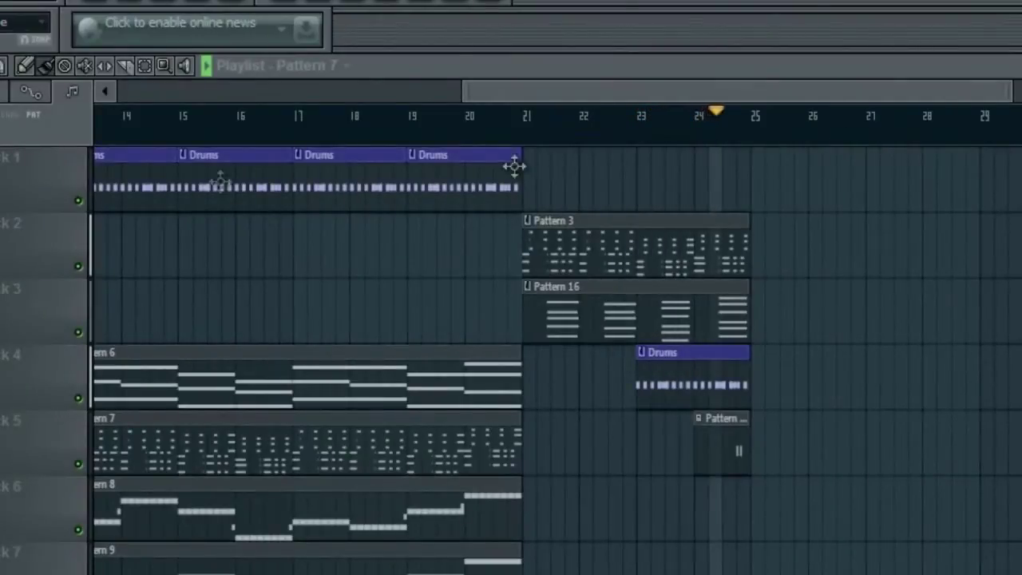
left_click_drag(568, 100, 158, 114)
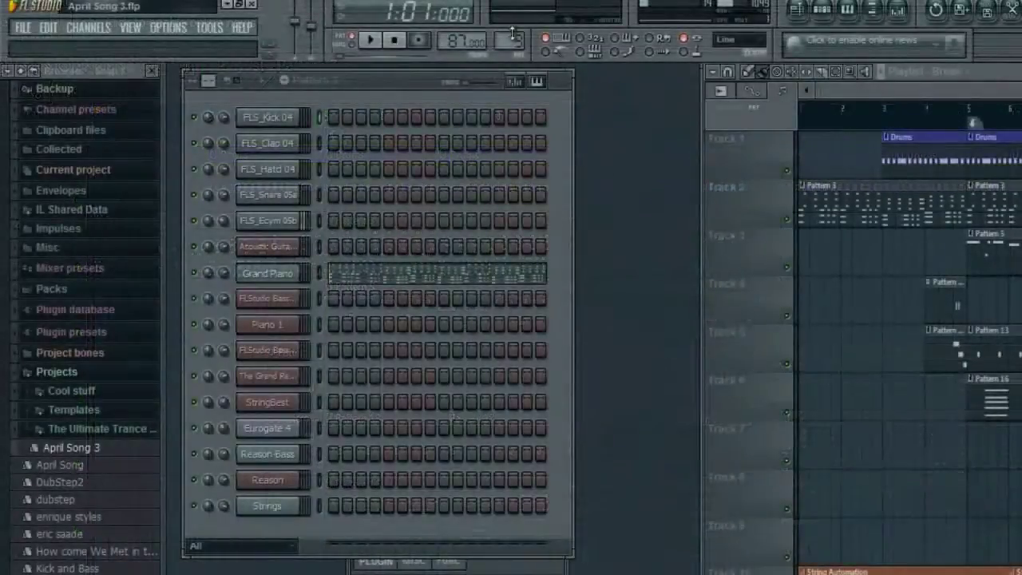
Play the Grand Piano pattern and reposition The Grand 2 window to watch its keyboard
key("space")
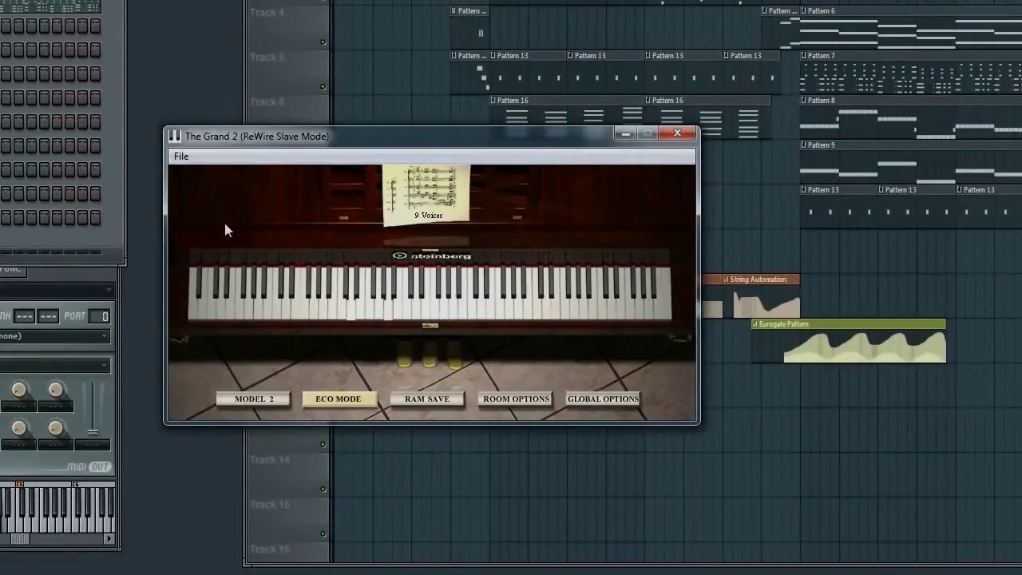
left_click_drag(387, 144, 222, 184)
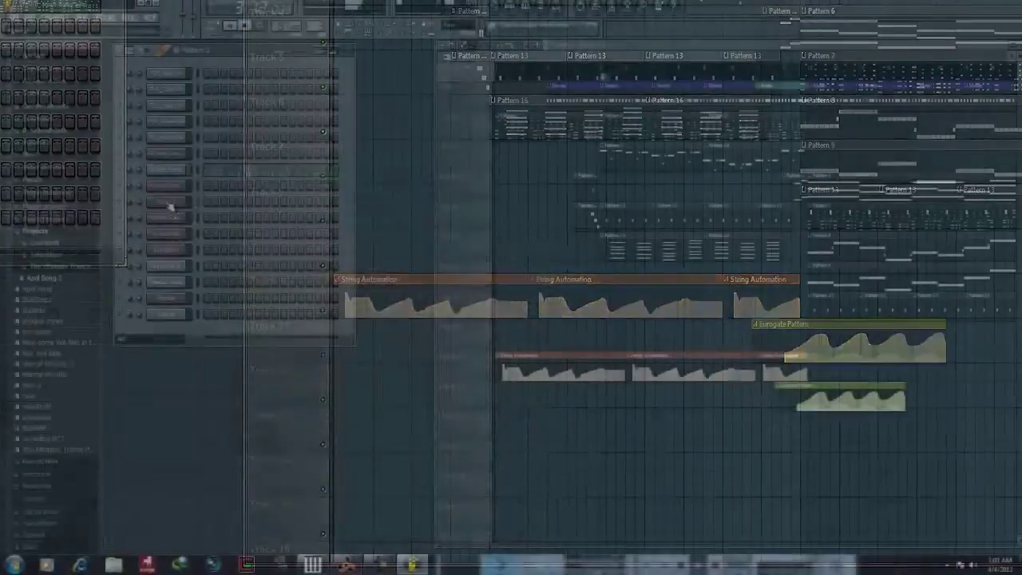
Look up the Finger Bass channel number in the MIDI options of the Reason ReWired channel, and close the MIDI settings
left_click(178, 251)
left_click(178, 293)
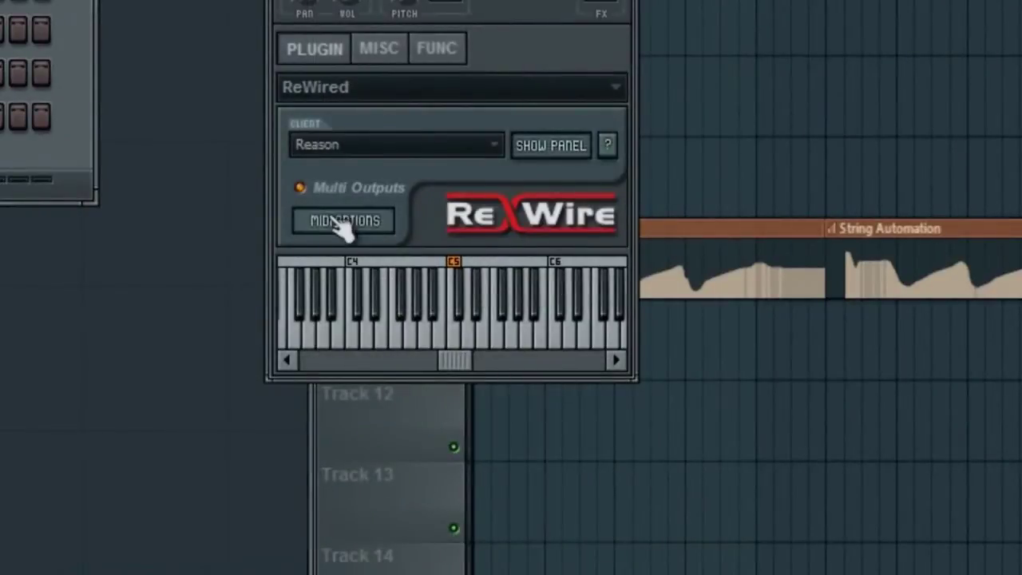
left_click(354, 221)
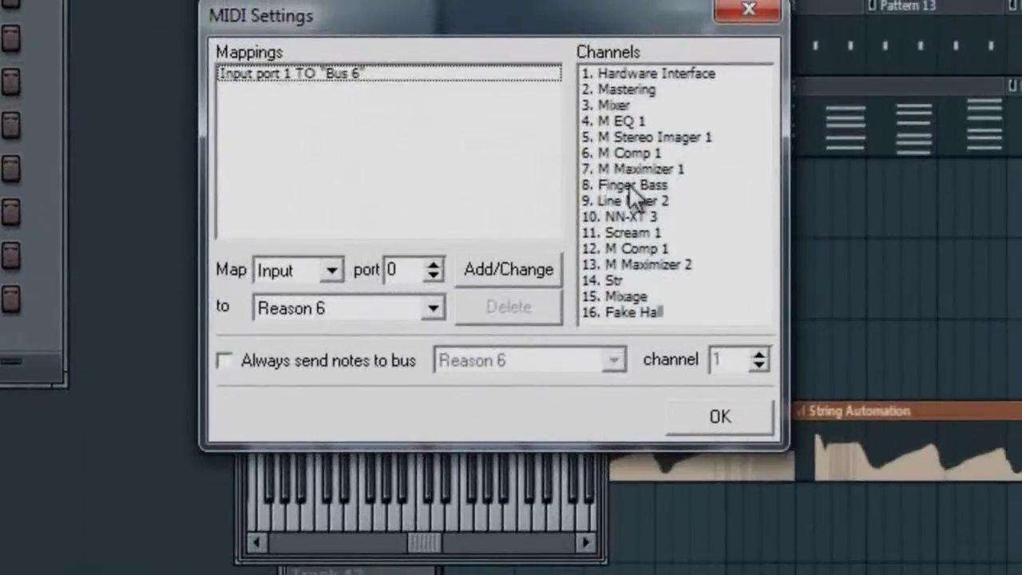
left_click(668, 184)
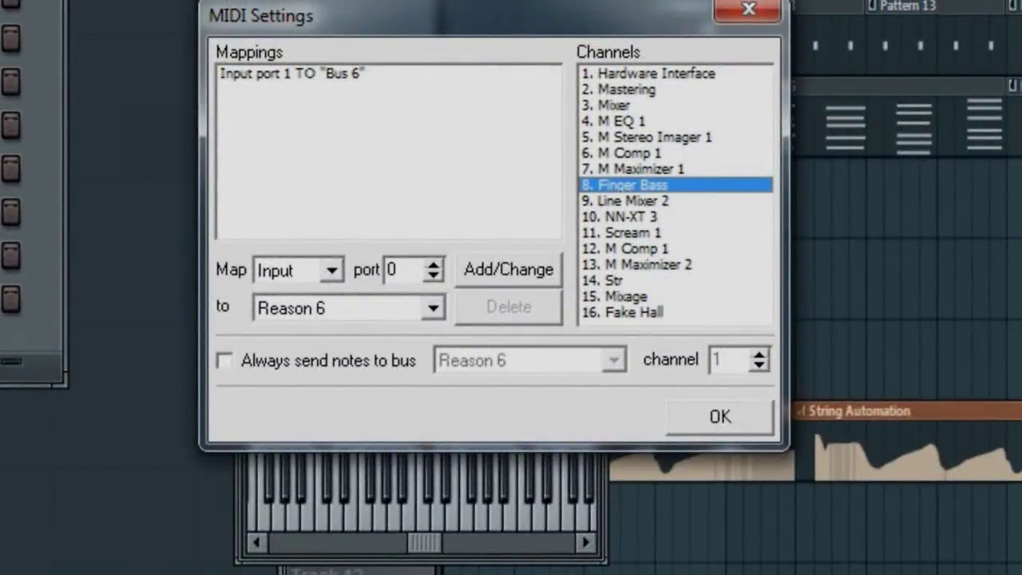
left_click(750, 11)
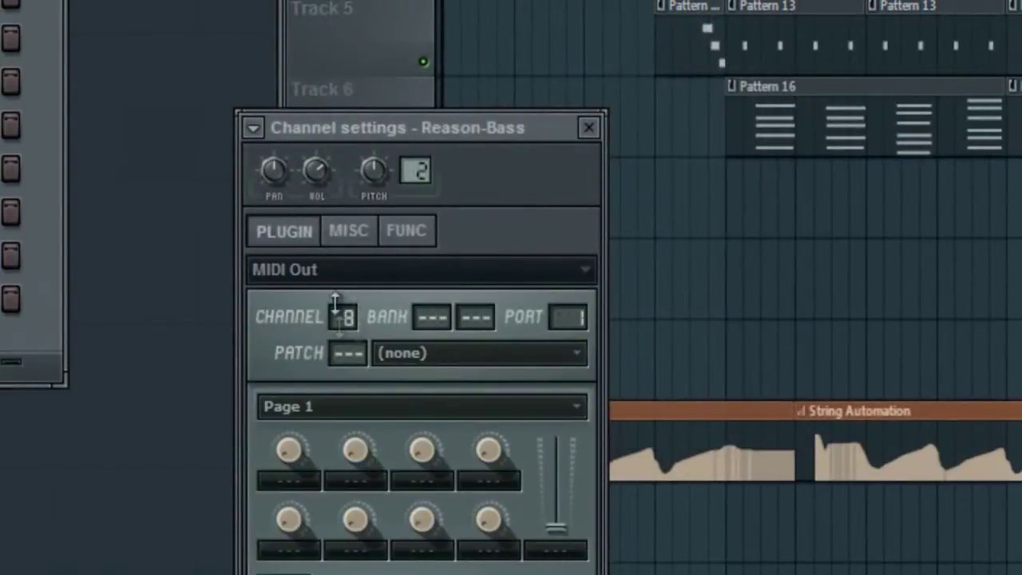
Review the Reason-Bass MIDI Out settings during playback, and inspect the Finger Bass device in Reason's rack
left_click(591, 127)
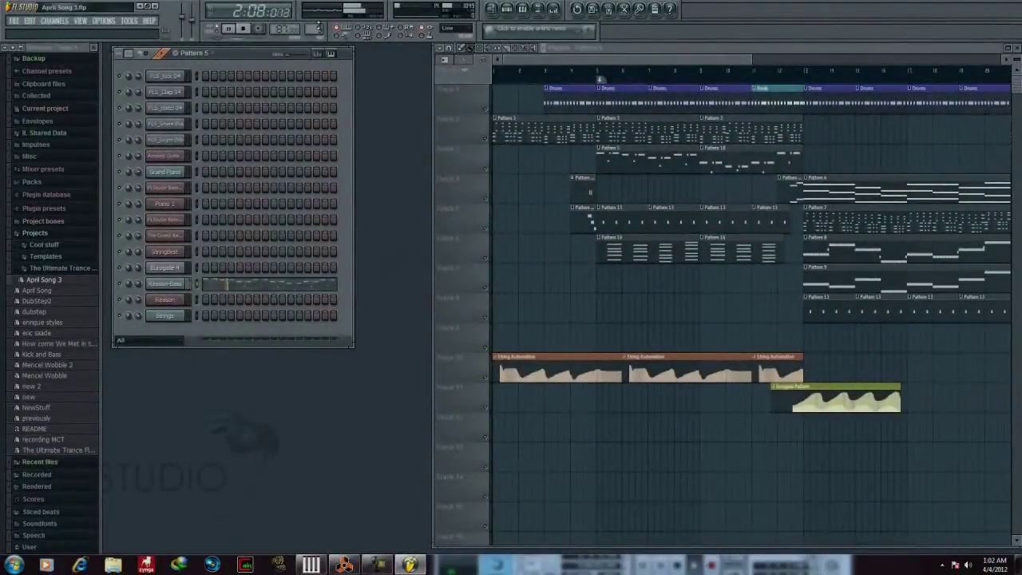
left_click(165, 284)
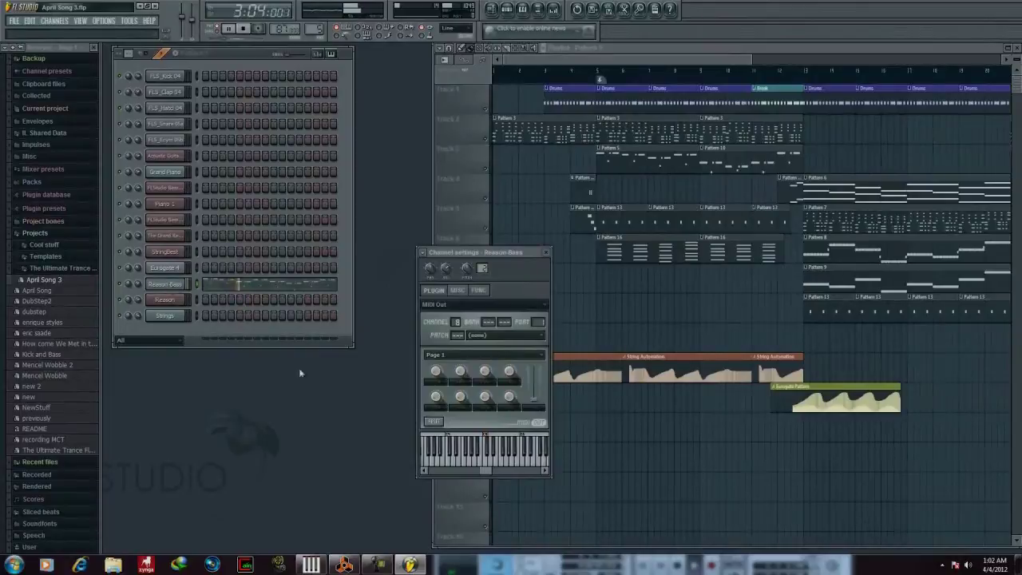
left_click(344, 564)
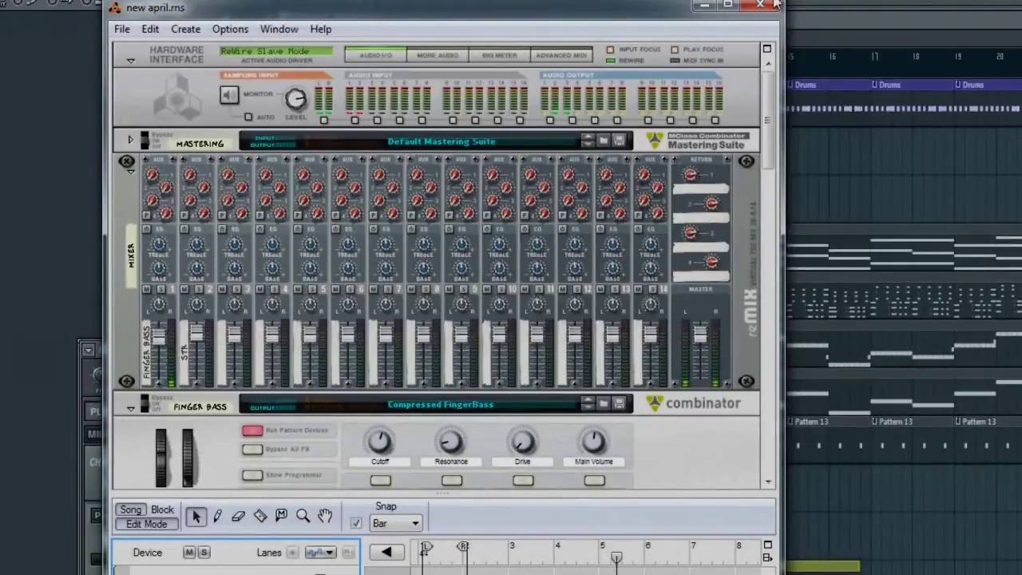
left_click_drag(767, 171, 745, 203)
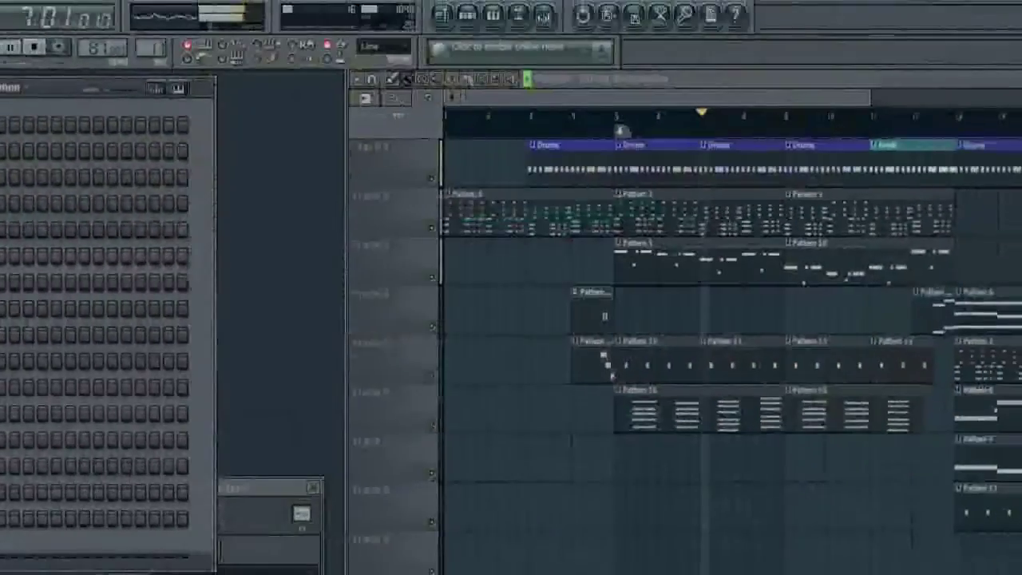
Look up the Str device in the Reason channel's MIDI settings, and set the Strings channel's MIDI Out to channel 14
left_click(255, 487)
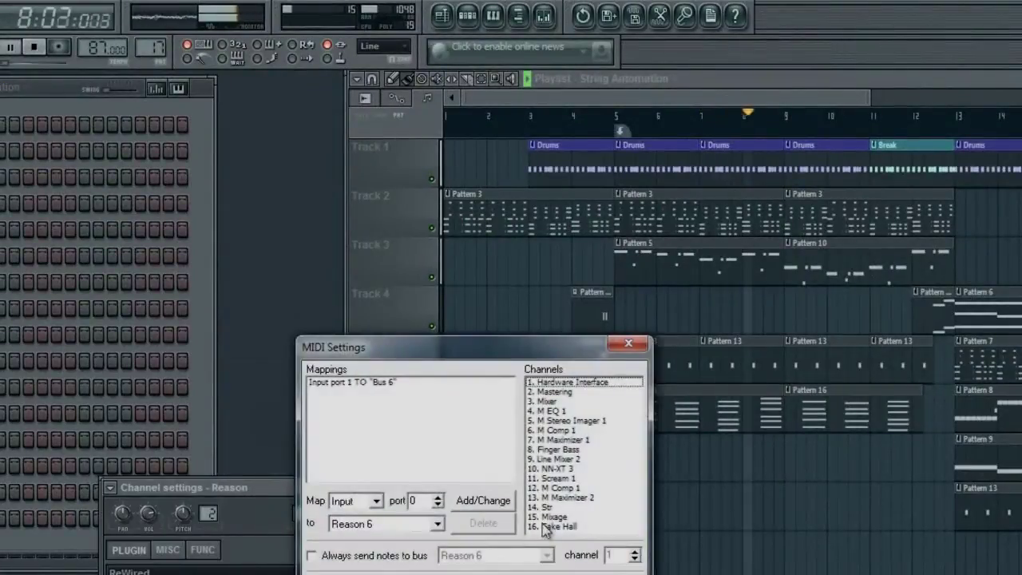
left_click(545, 508)
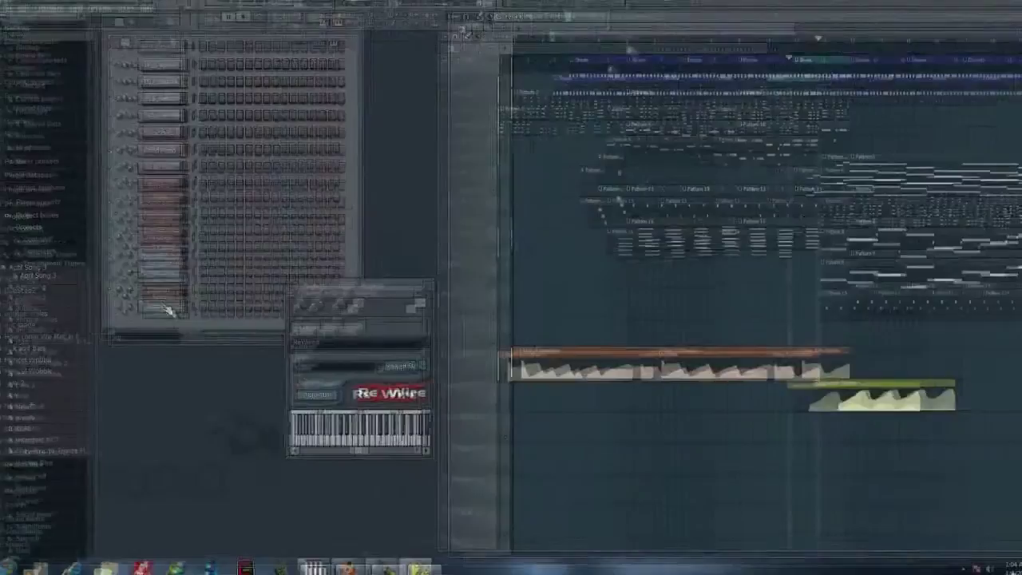
left_click(169, 313)
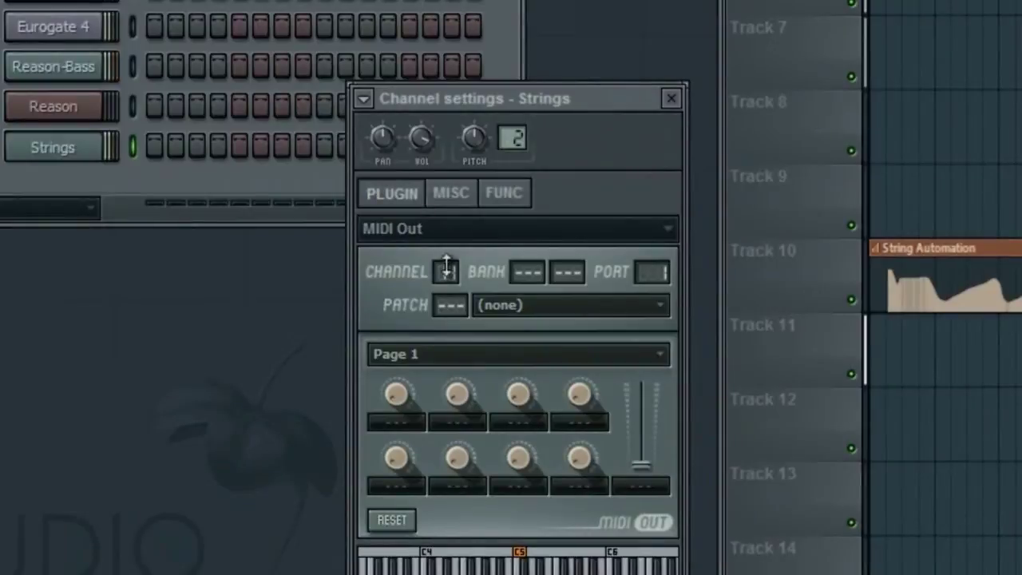
left_click_drag(446, 267, 446, 243)
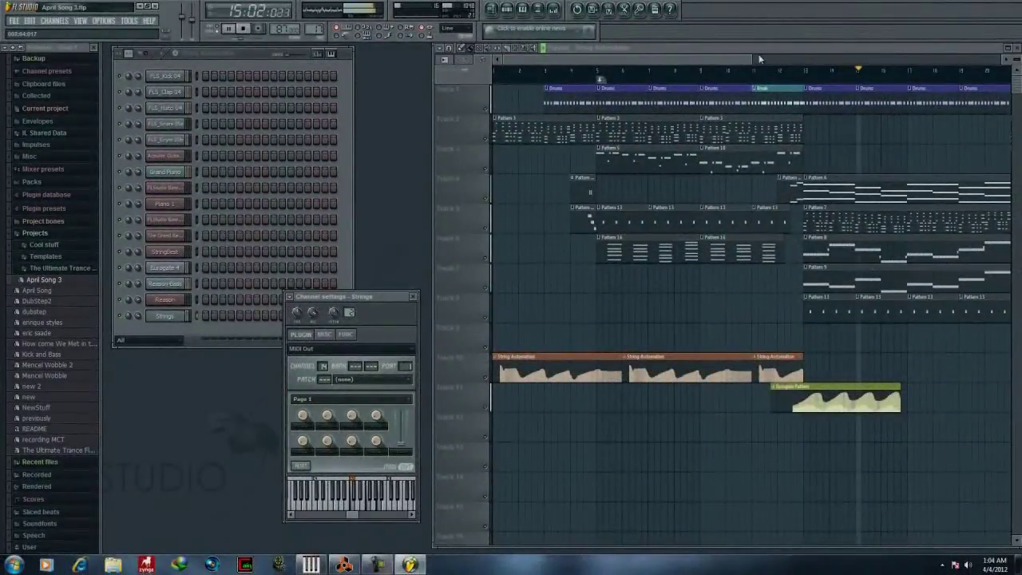
Scroll the playlist back to the song's beginning, select the String Automation pattern, and play the arrangement from the start
left_click_drag(752, 60, 687, 61)
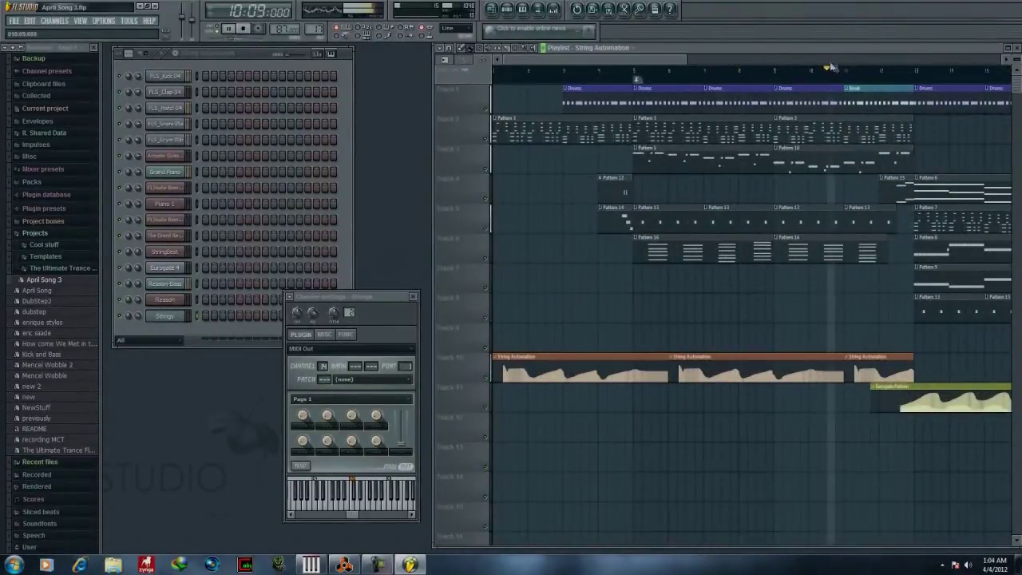
key("space")
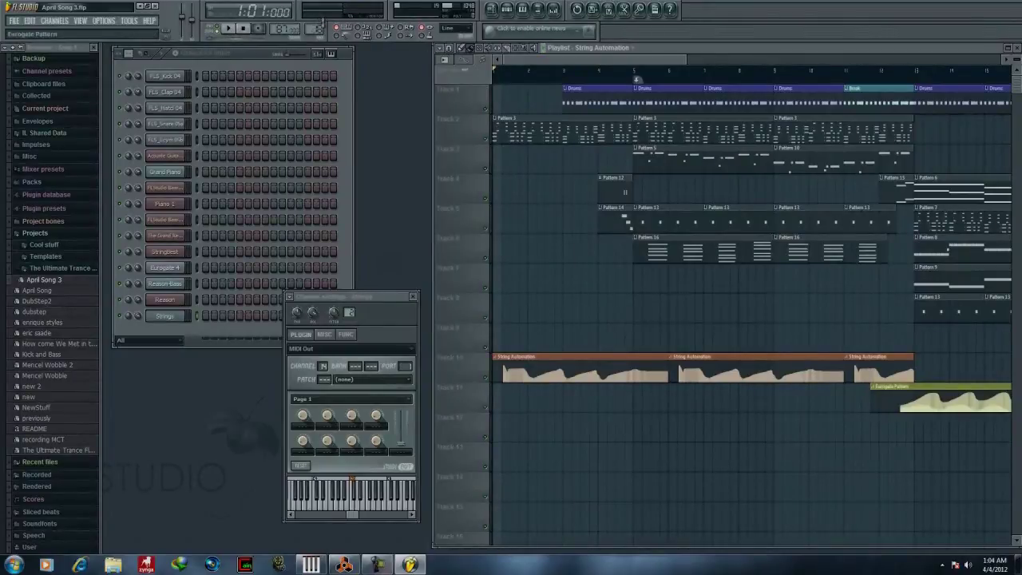
left_click(198, 53)
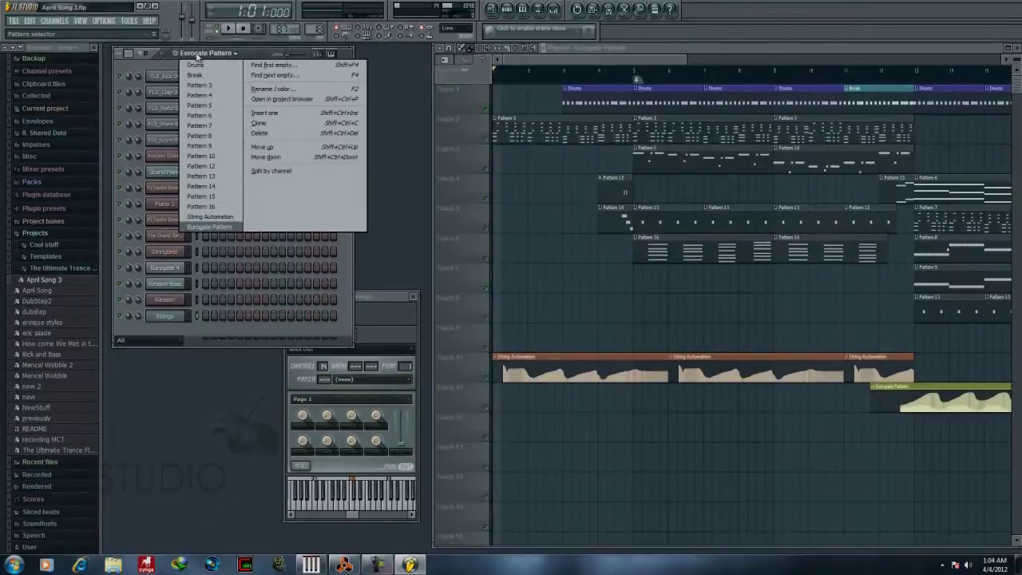
left_click(202, 218)
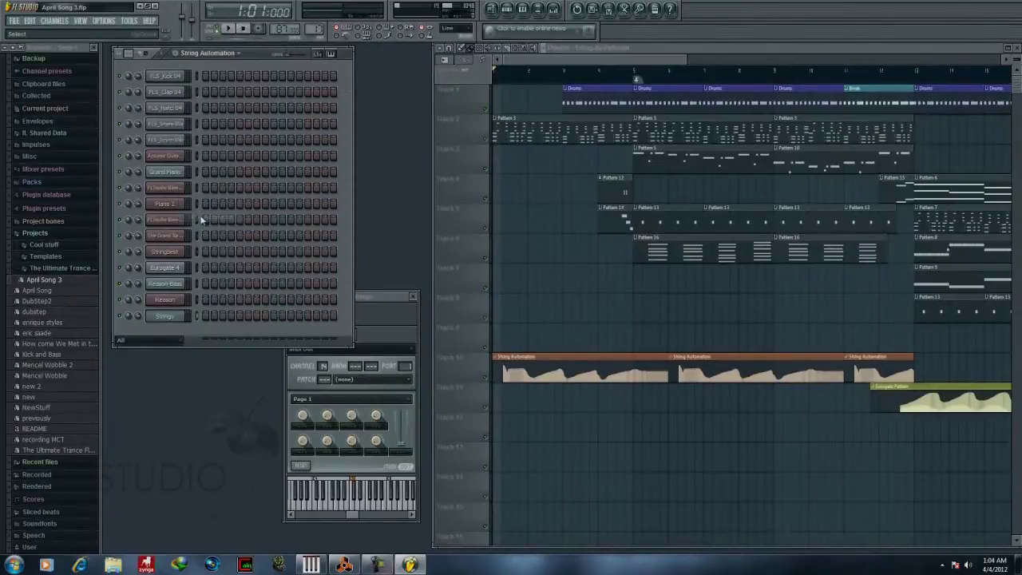
left_click(229, 30)
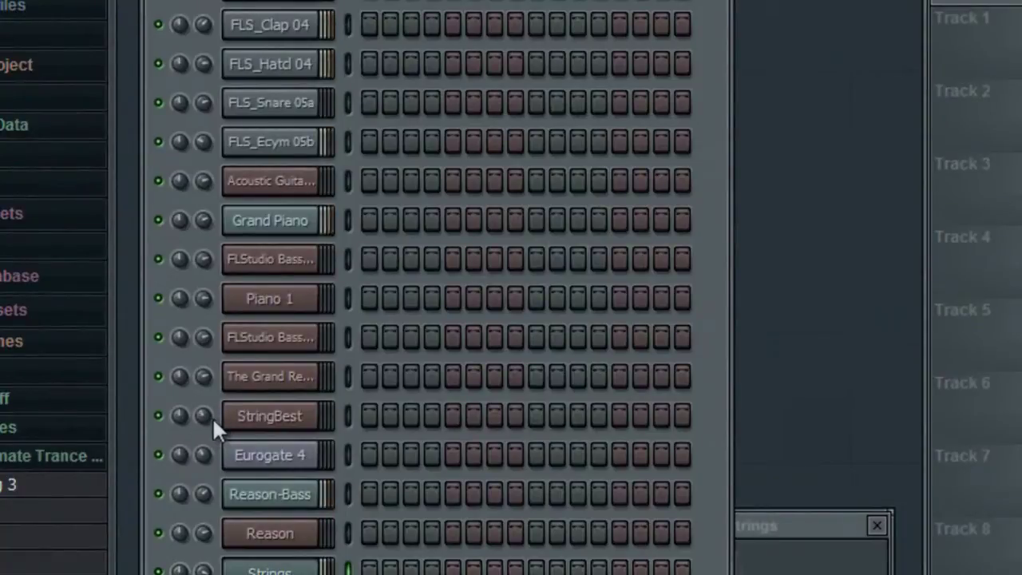
mouse_move(198, 416)
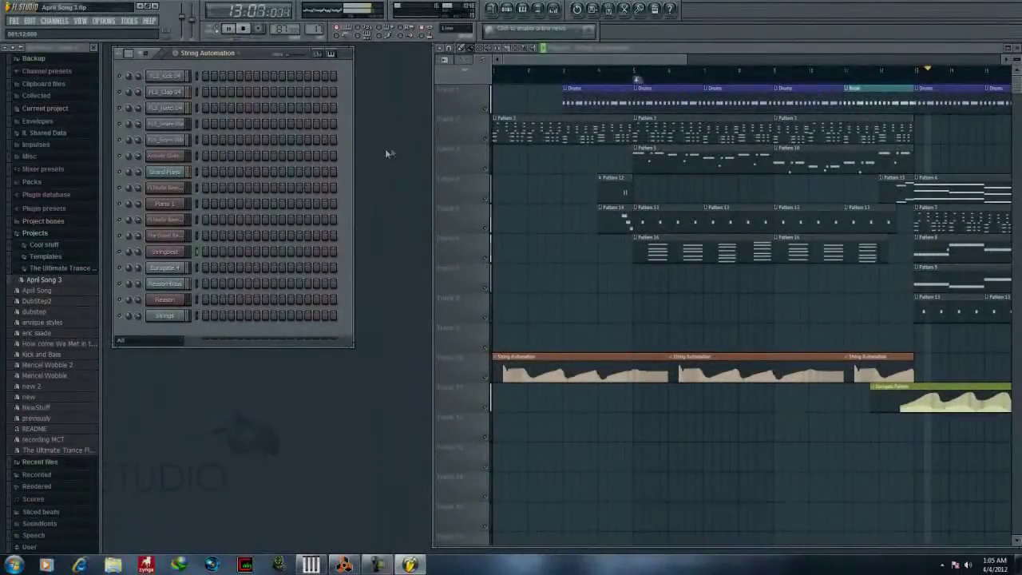
Select the Eurogate Pattern, open the Eurogate 4 channel's Sytrus, and try out its X/Y modulation pad
left_click(207, 53)
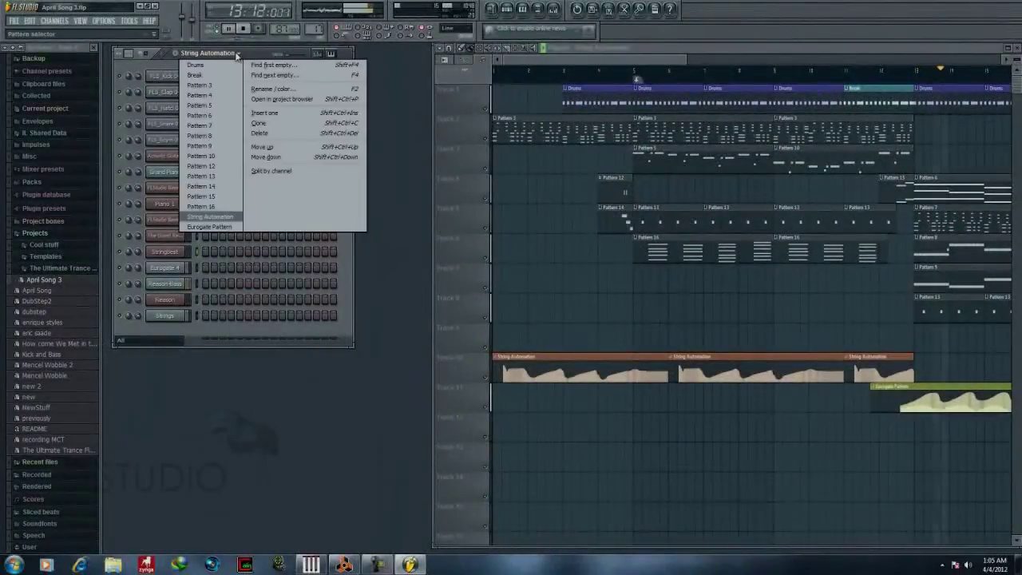
left_click(222, 230)
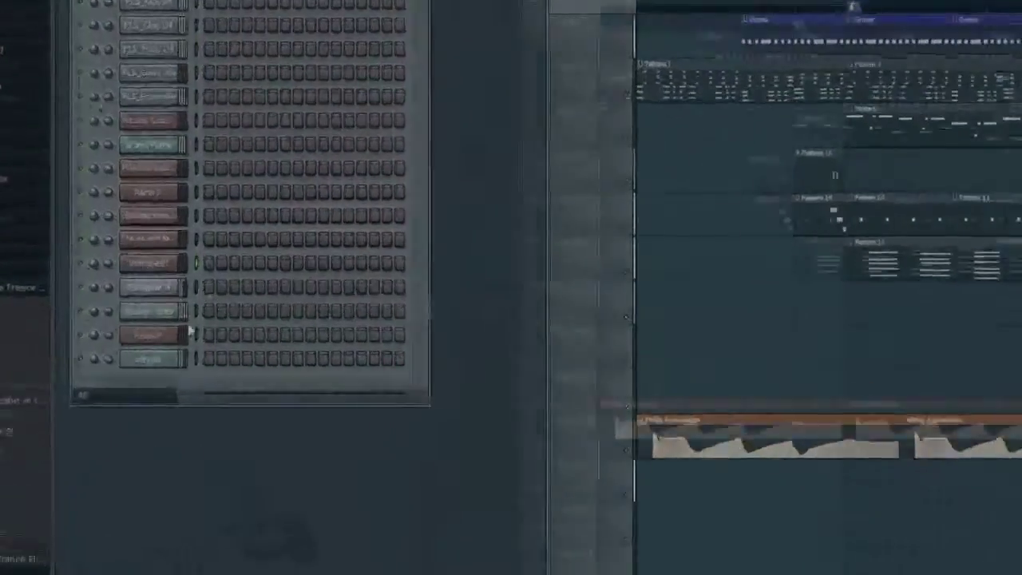
left_click(172, 271)
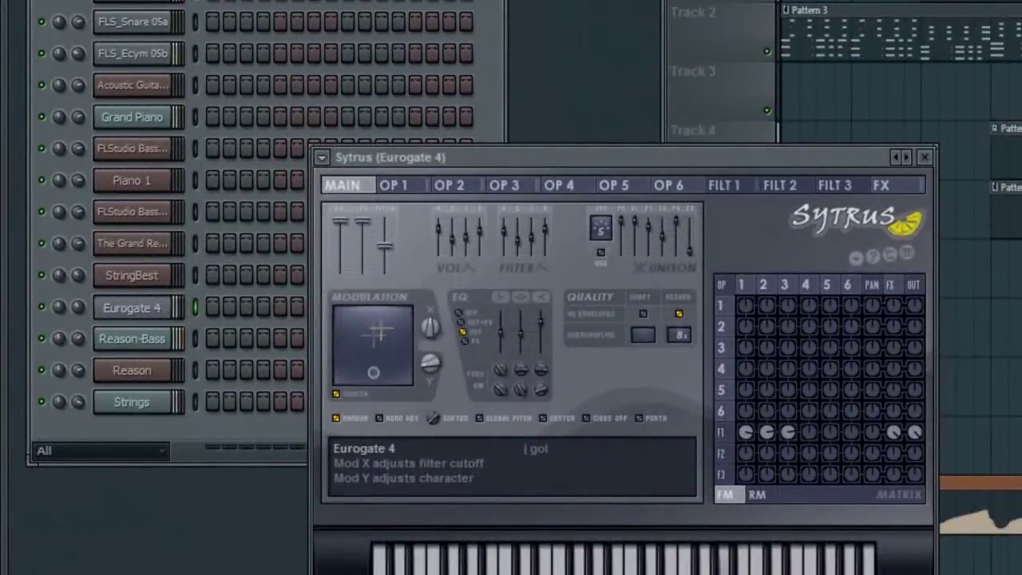
left_click_drag(379, 331, 395, 366)
left_click_drag(400, 386, 375, 389)
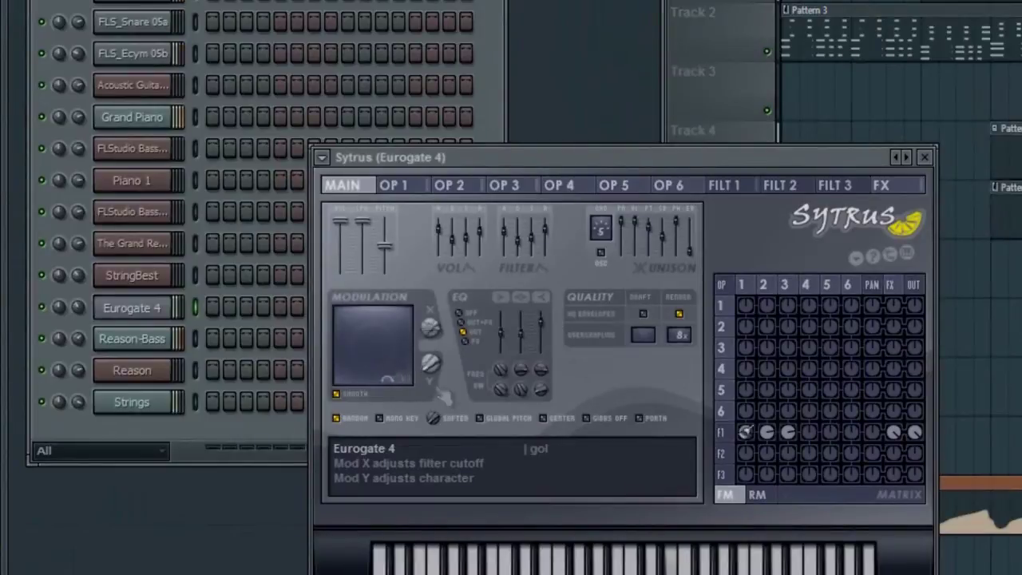
Play the song from bar 12 with Sytrus in front to watch the modulation pad follow the Eurogate Pattern automation
left_click_drag(799, 573, 811, 573)
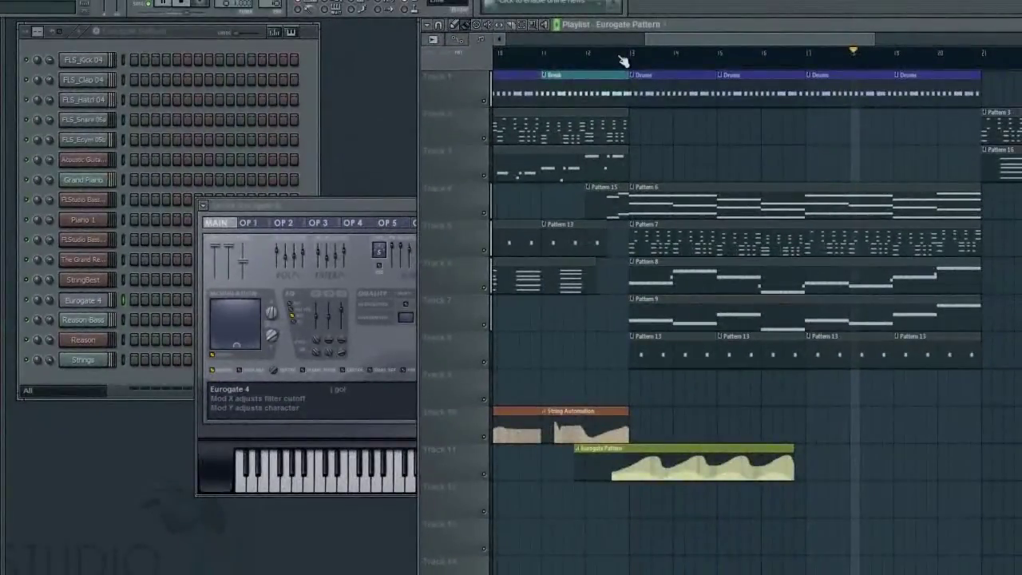
left_click(589, 52)
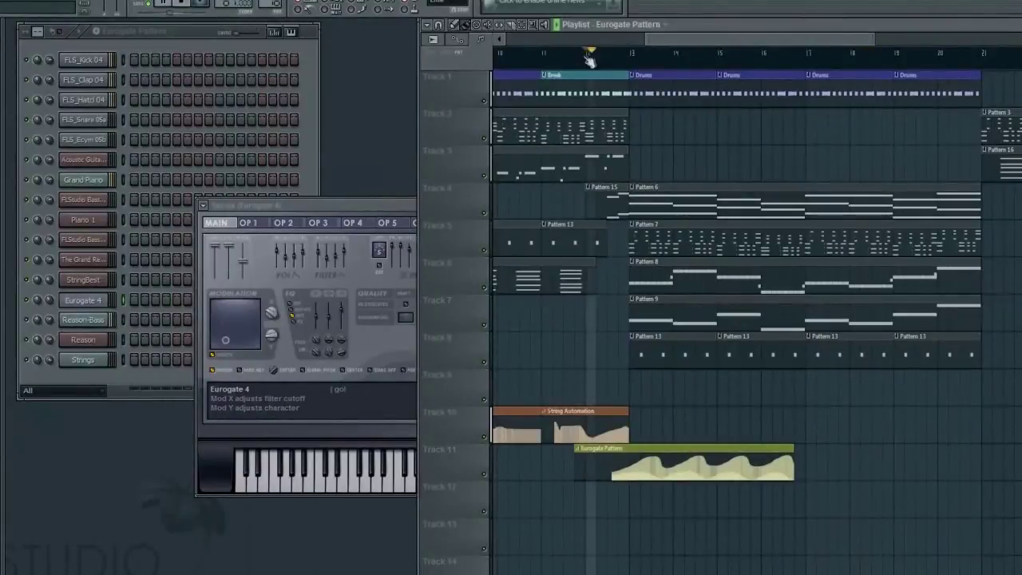
left_click(389, 214)
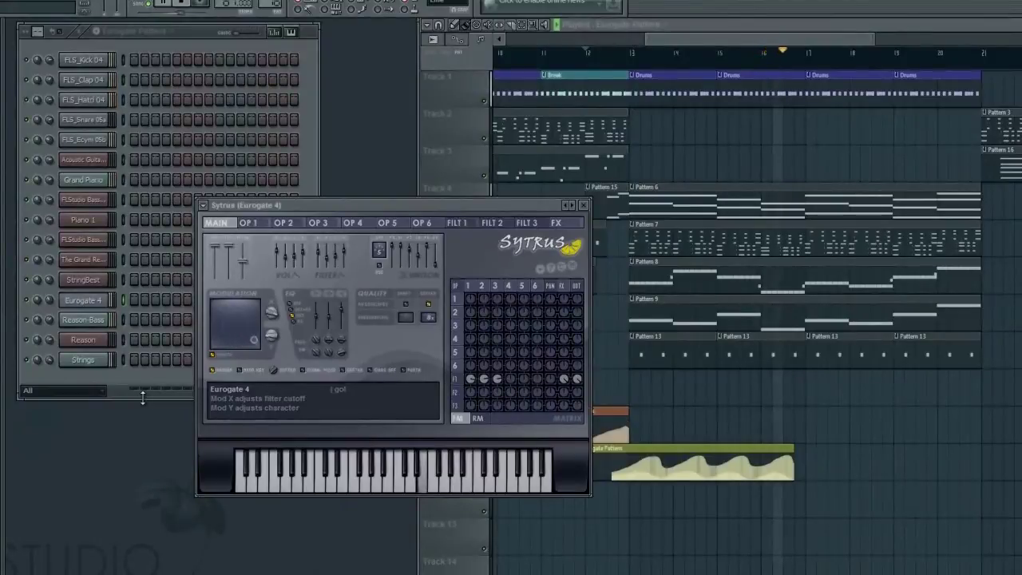
Record new X/Y modulation pad movements from about bar 16 to bar 21 into the Eurogate Pattern
left_click(184, 4)
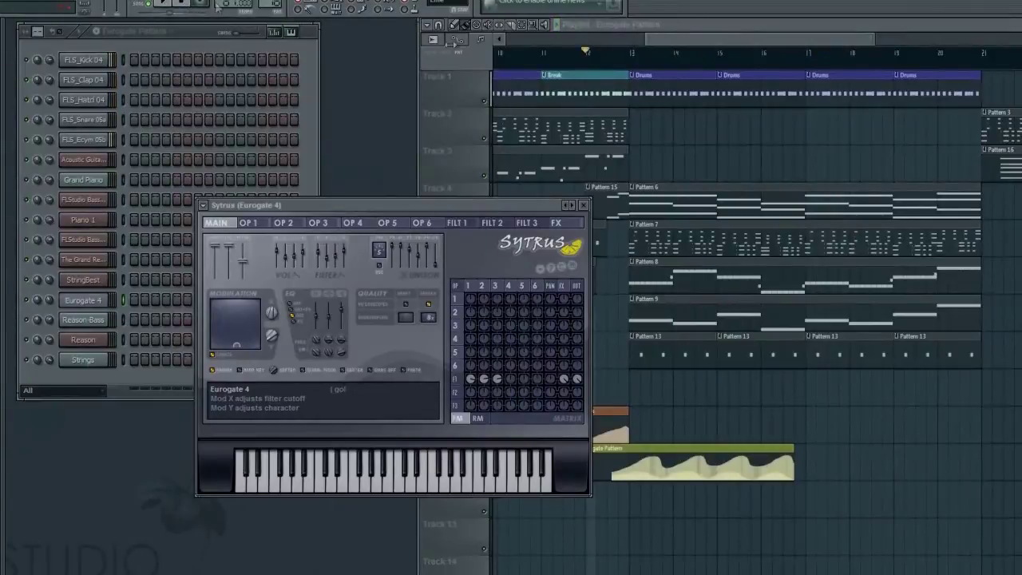
left_click(772, 54)
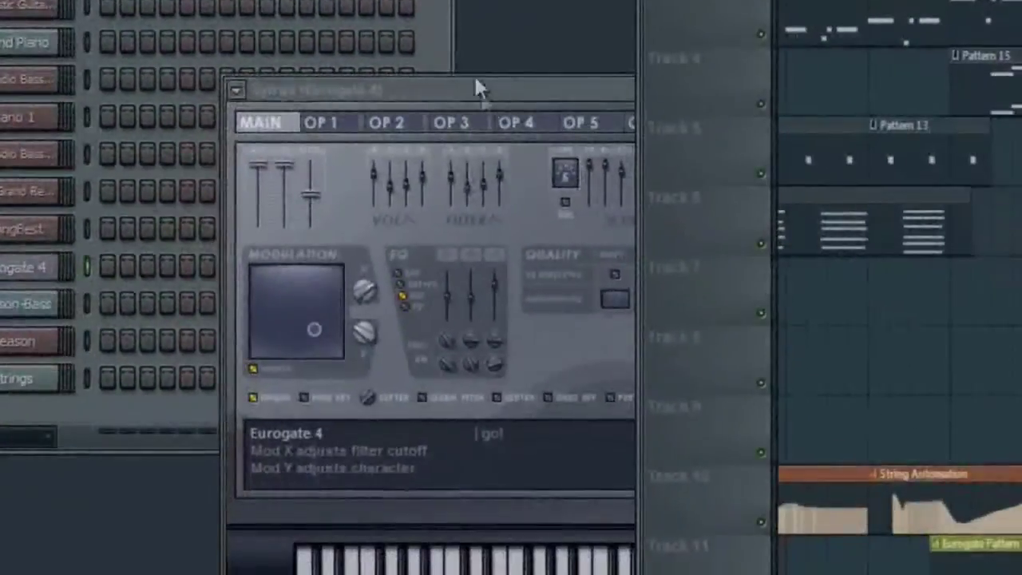
left_click(698, 445)
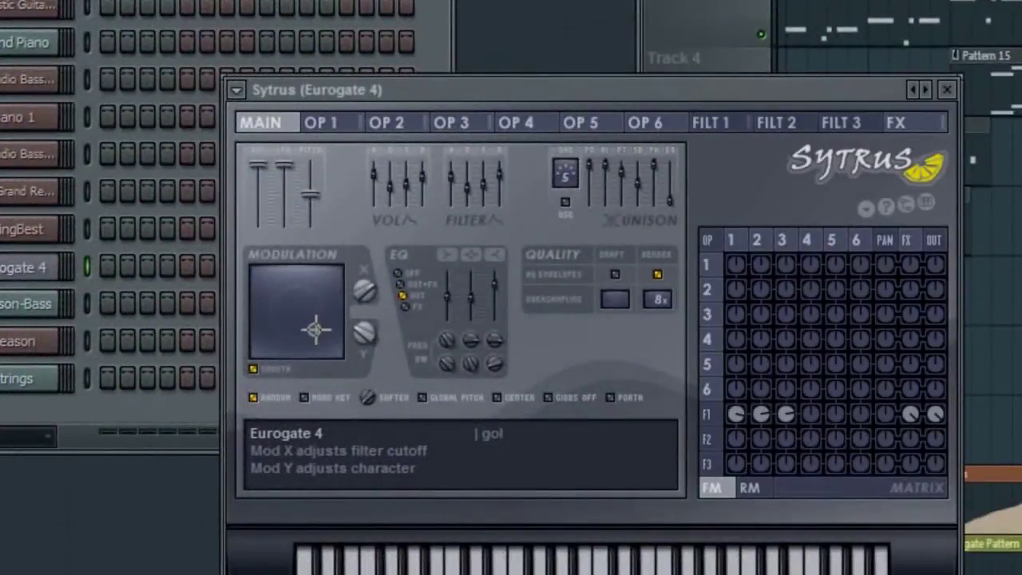
left_click_drag(317, 328, 276, 303)
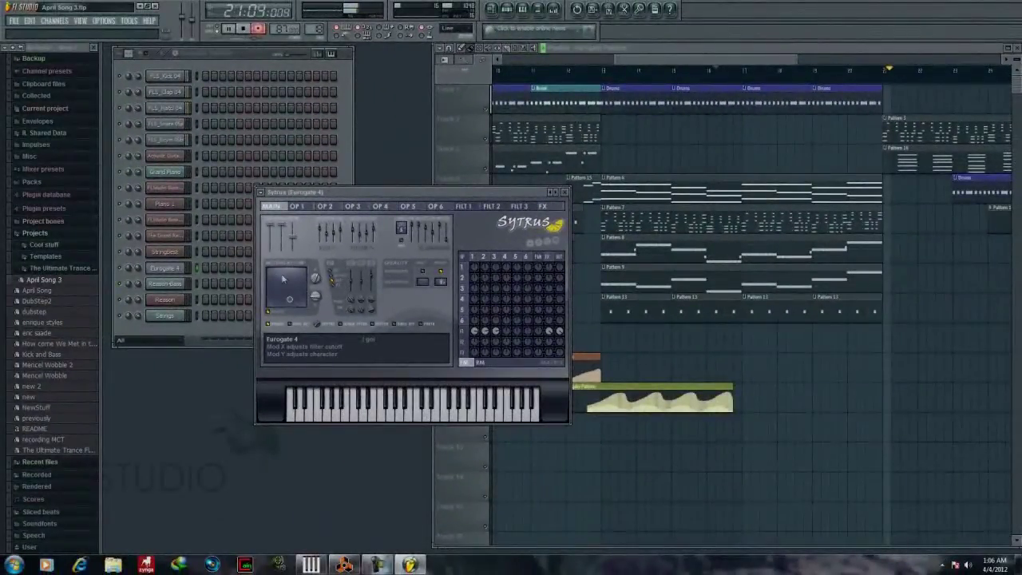
left_click(244, 30)
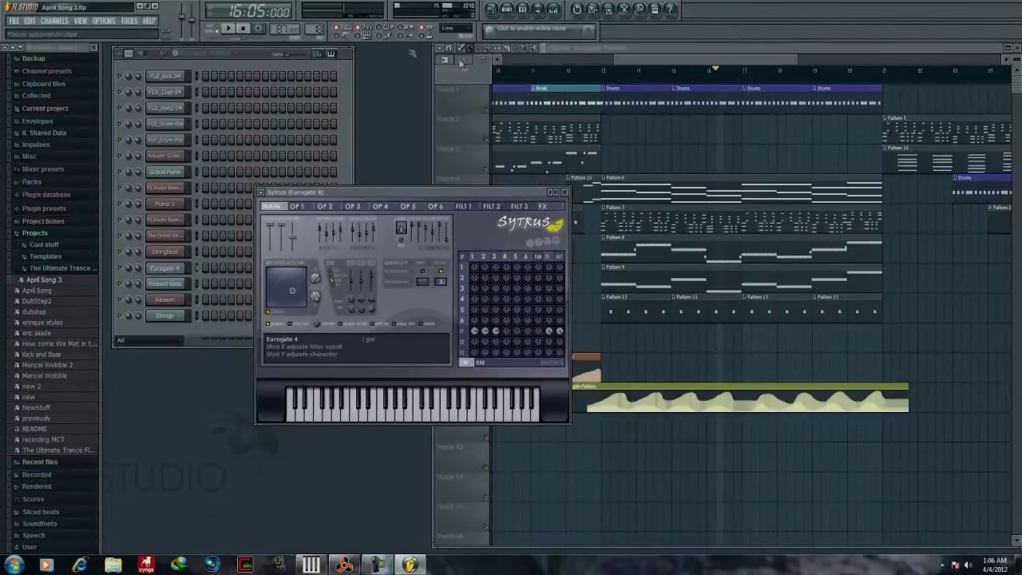
Play back the recorded automation and move the Sytrus window aside to uncover the whole Eurogate Pattern clip
left_click(237, 29)
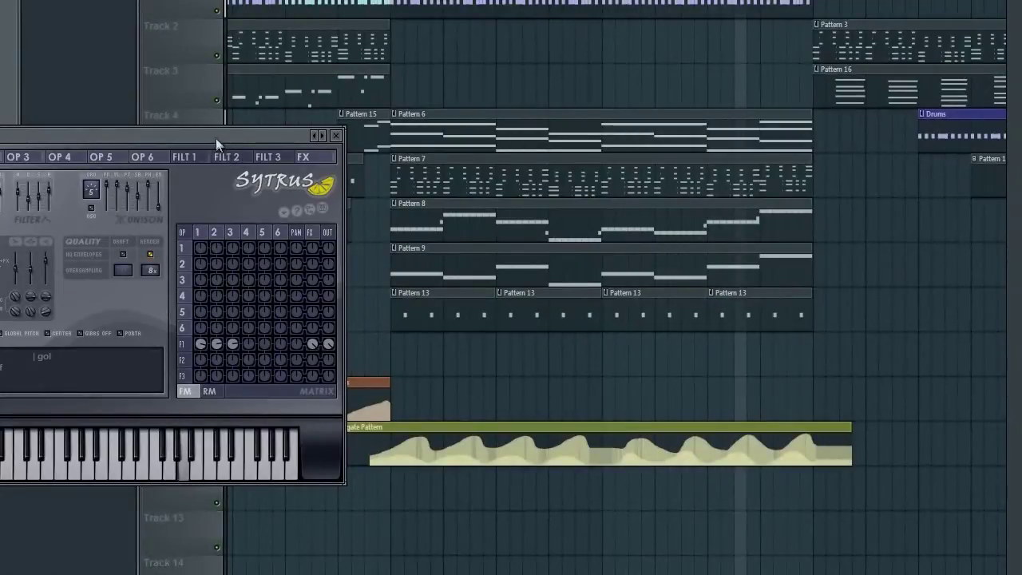
left_click_drag(219, 136, 129, 140)
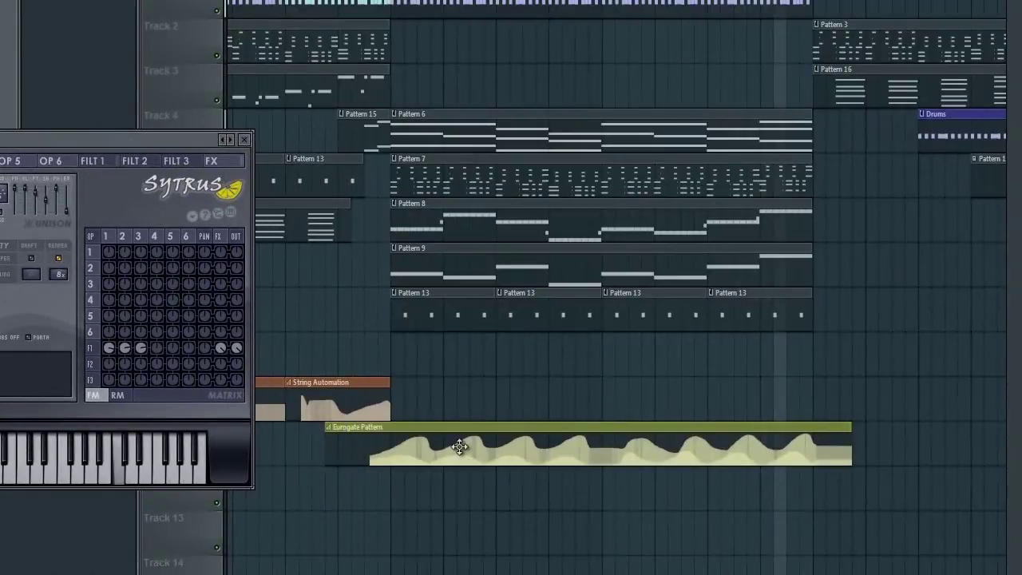